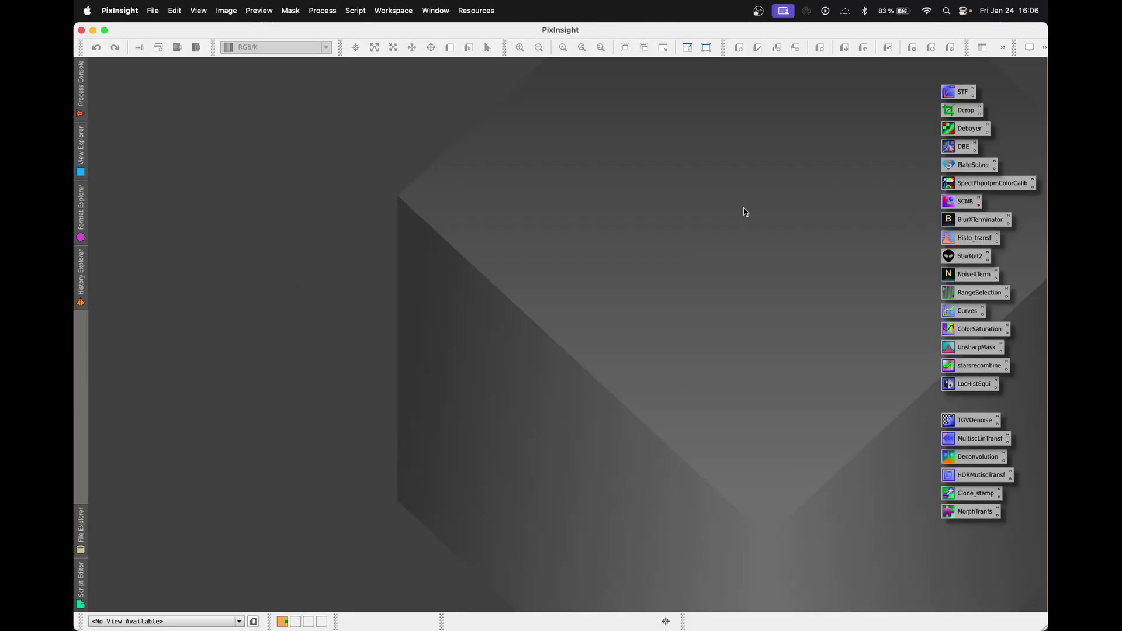
Try launching the StarNet2 process, then go to StarNet's download page in Safari
double_click(965, 256)
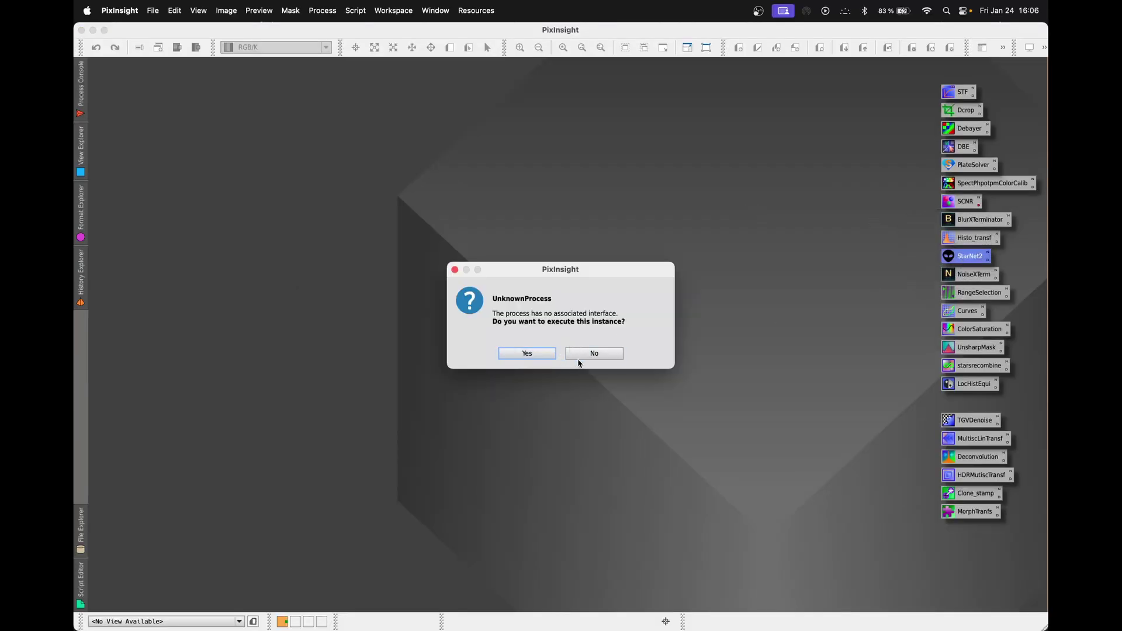
left_click(592, 354)
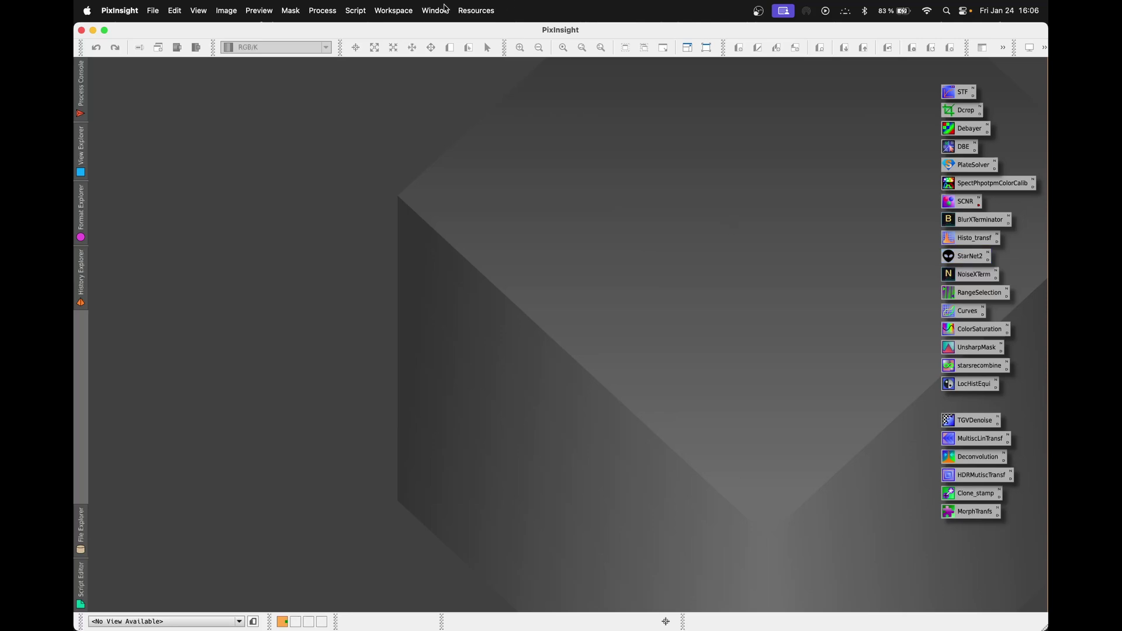
left_click(331, 11)
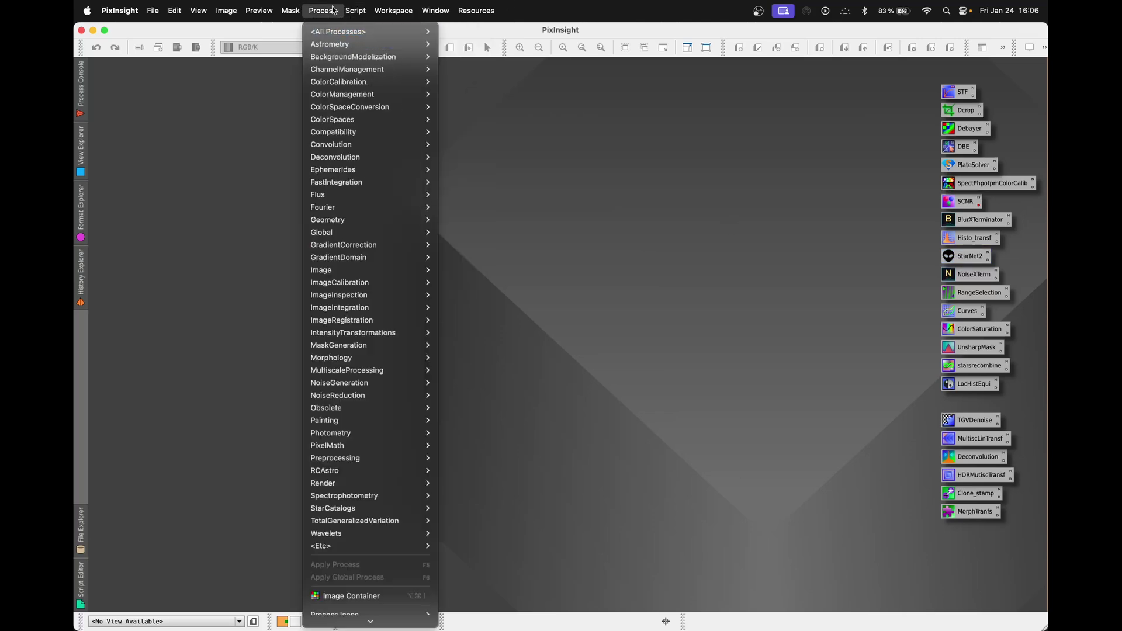
type("star")
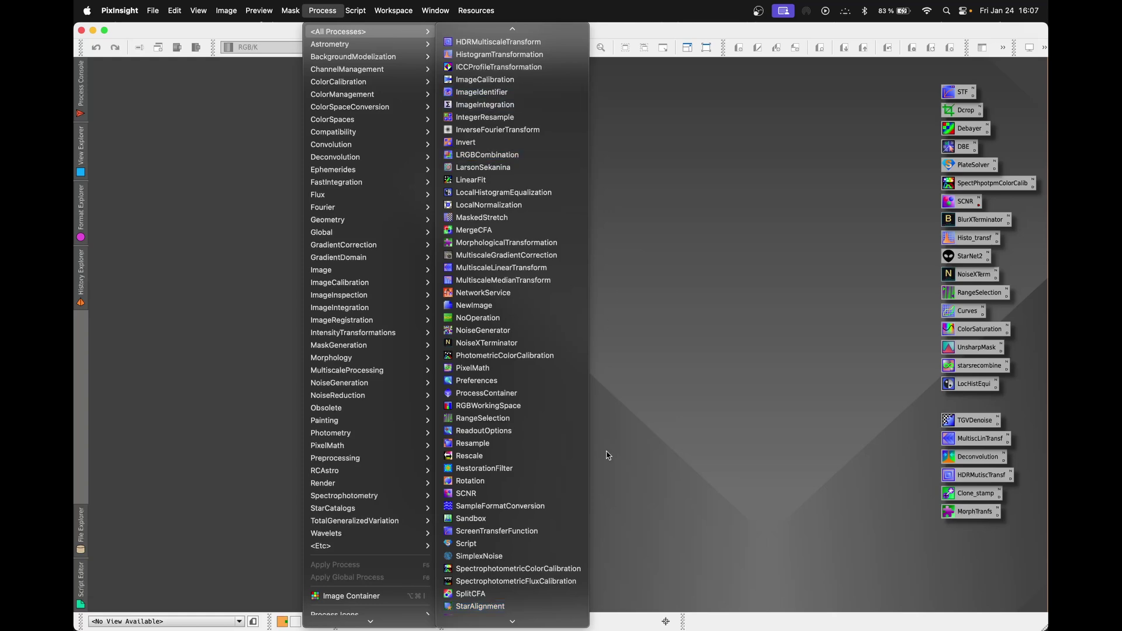
scroll(526, 445, "down", 3)
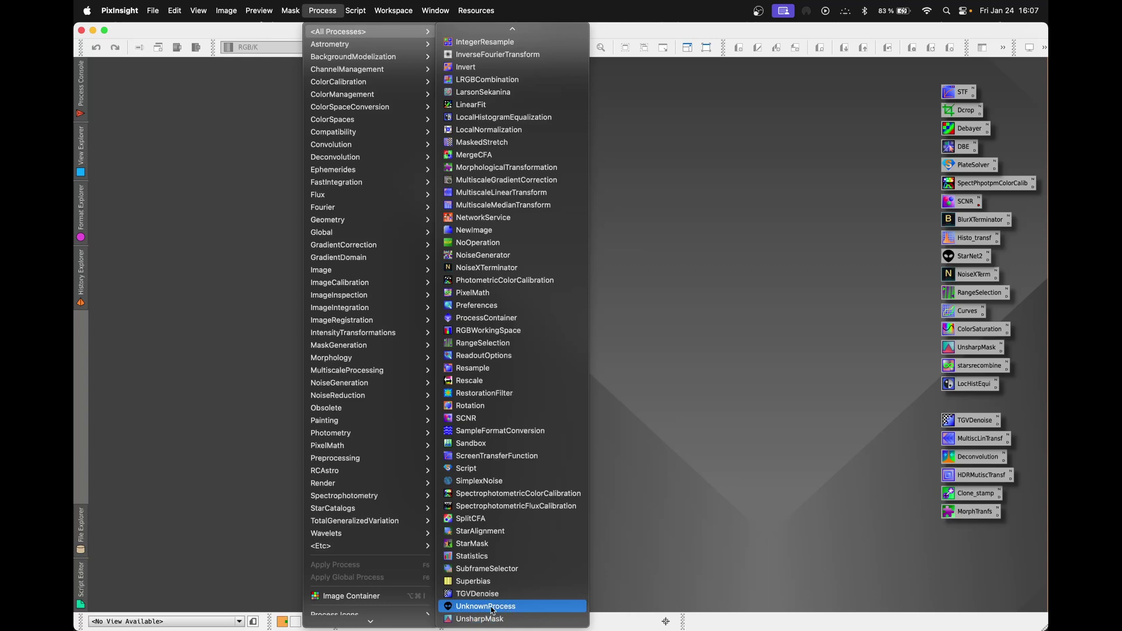
left_click(723, 271)
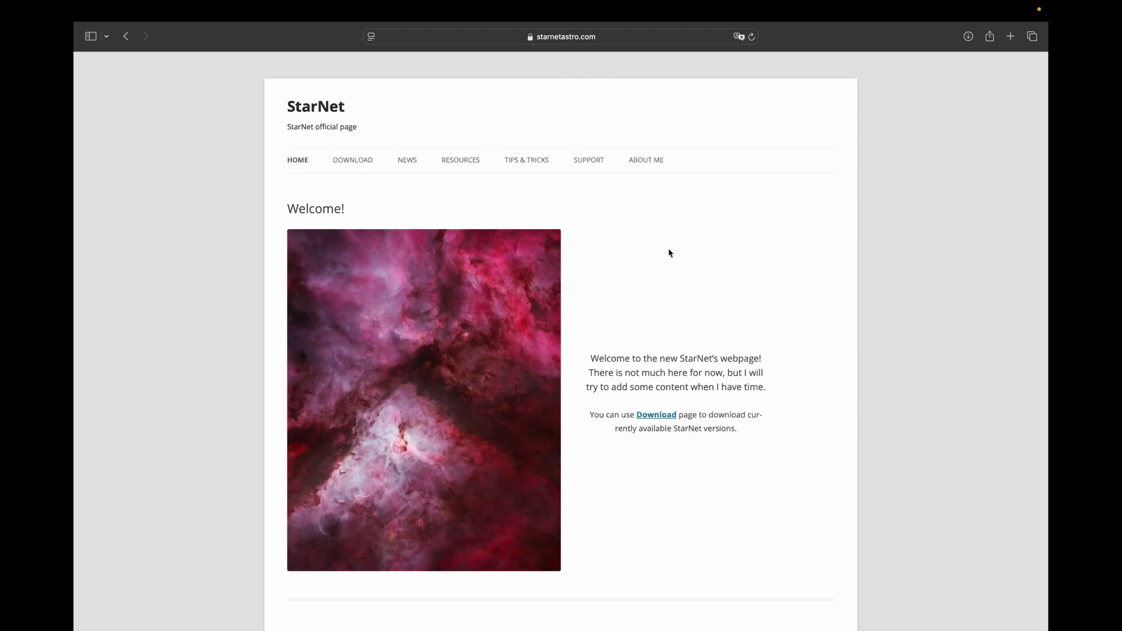
left_click(366, 163)
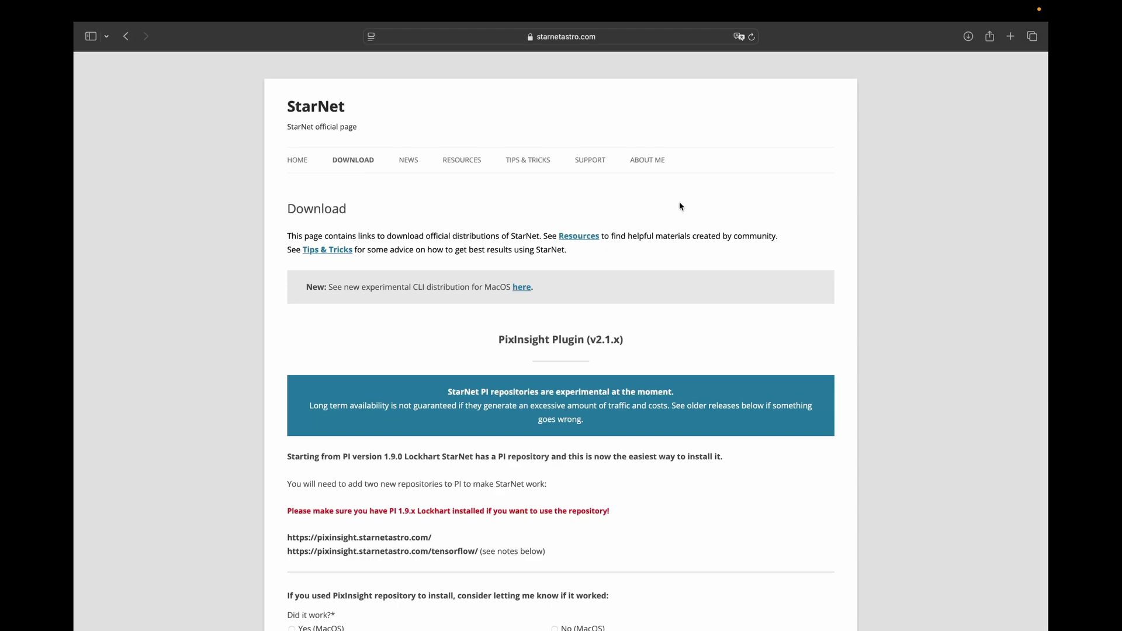
scroll(693, 219, "down", 3)
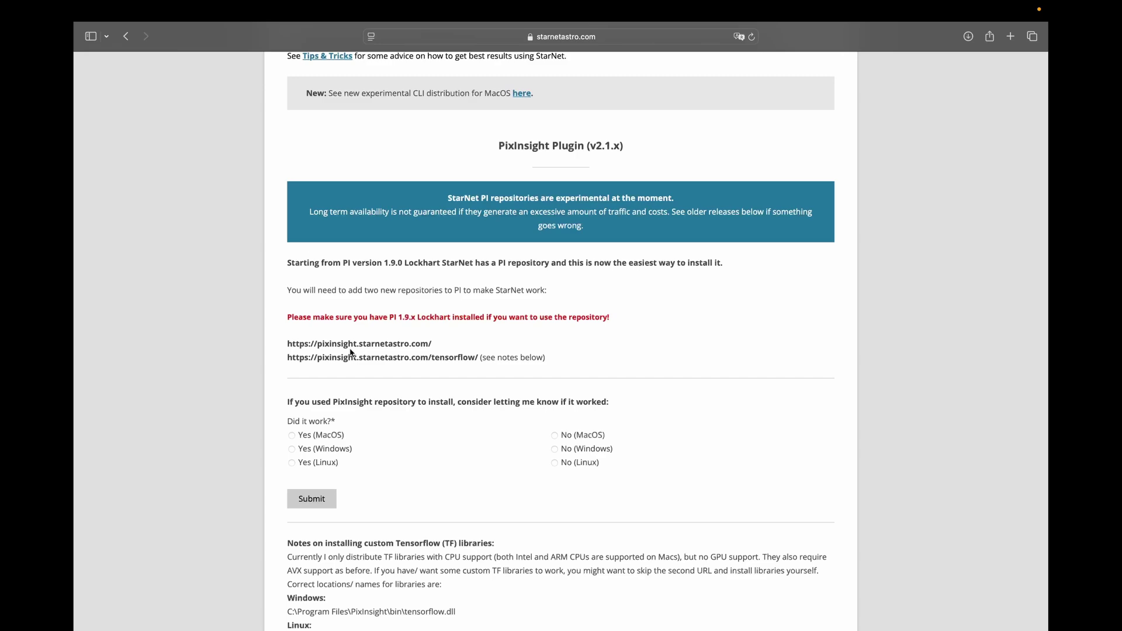
scroll(349, 351, "down", 1)
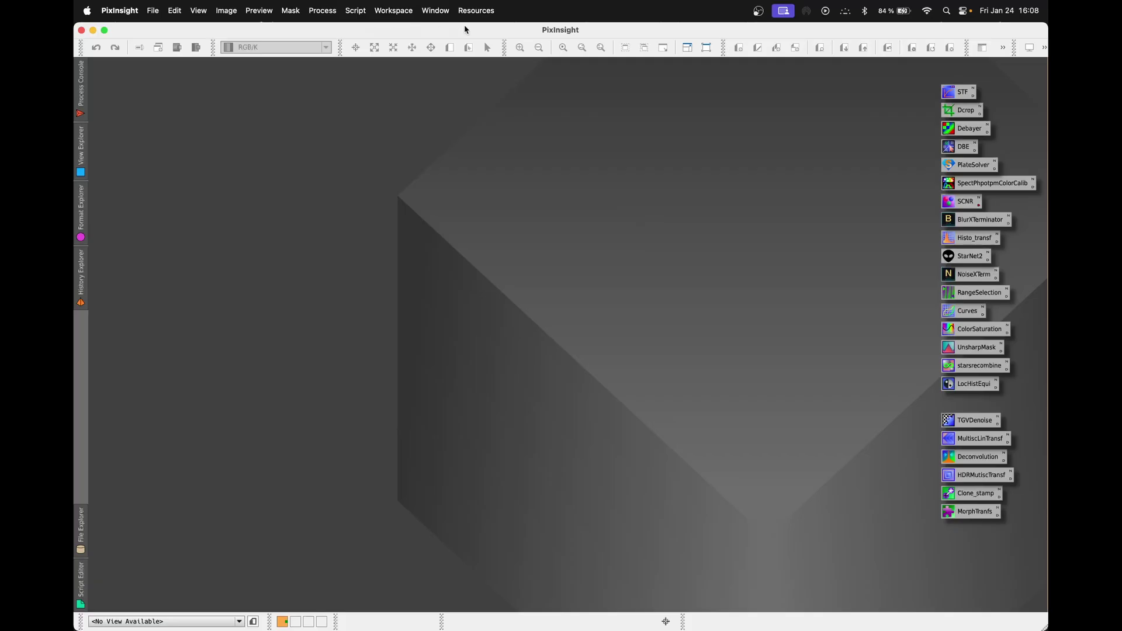
left_click(476, 11)
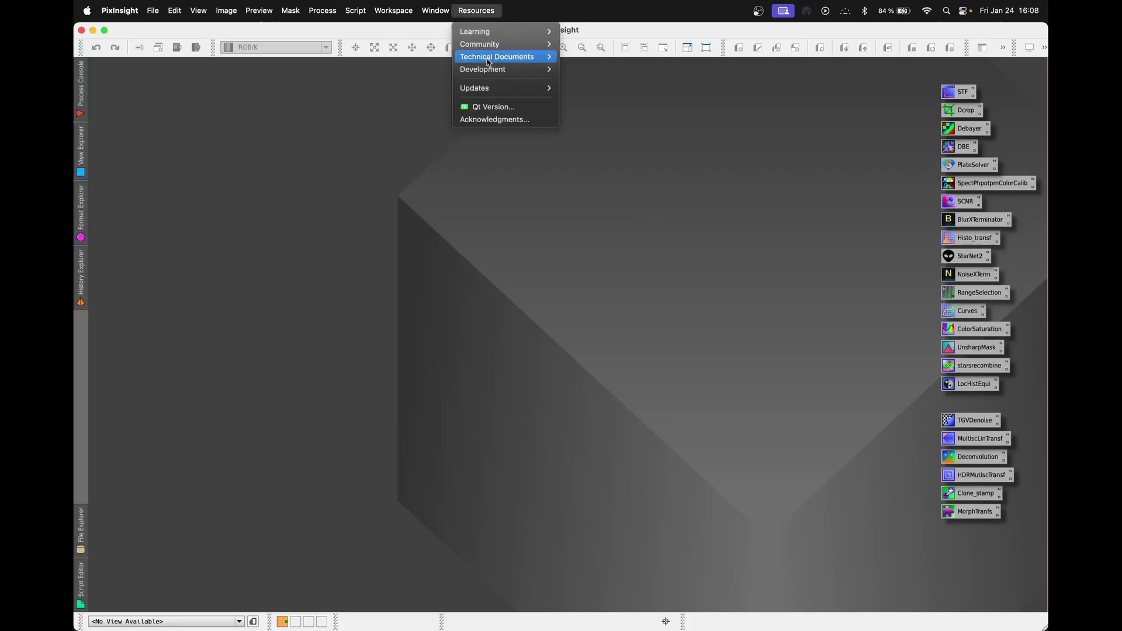
mouse_move(492, 88)
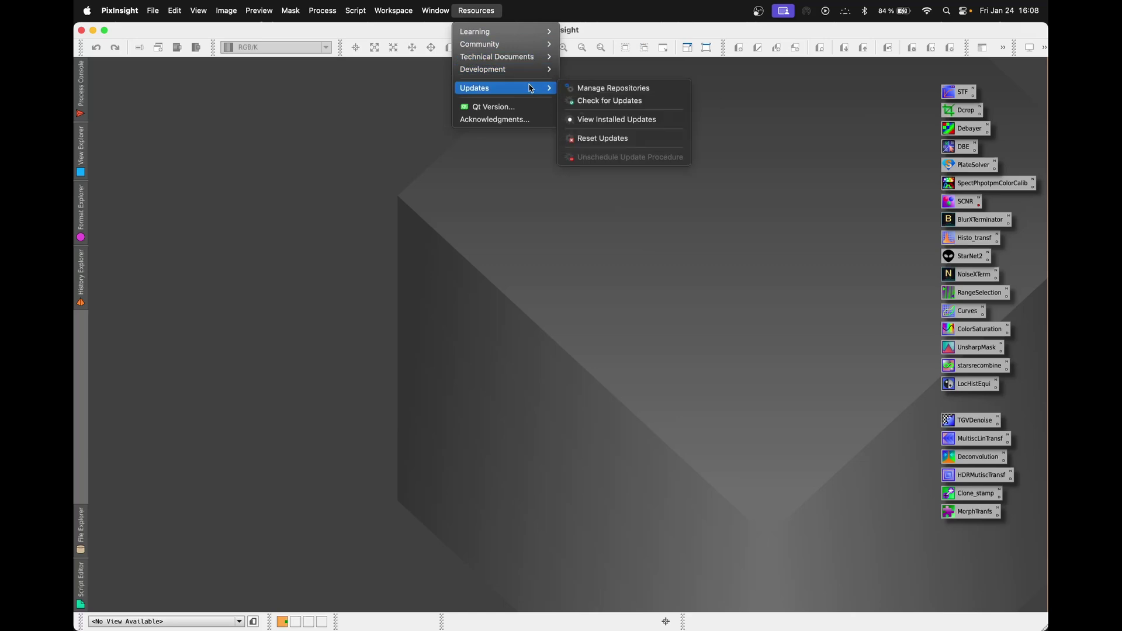
left_click(614, 88)
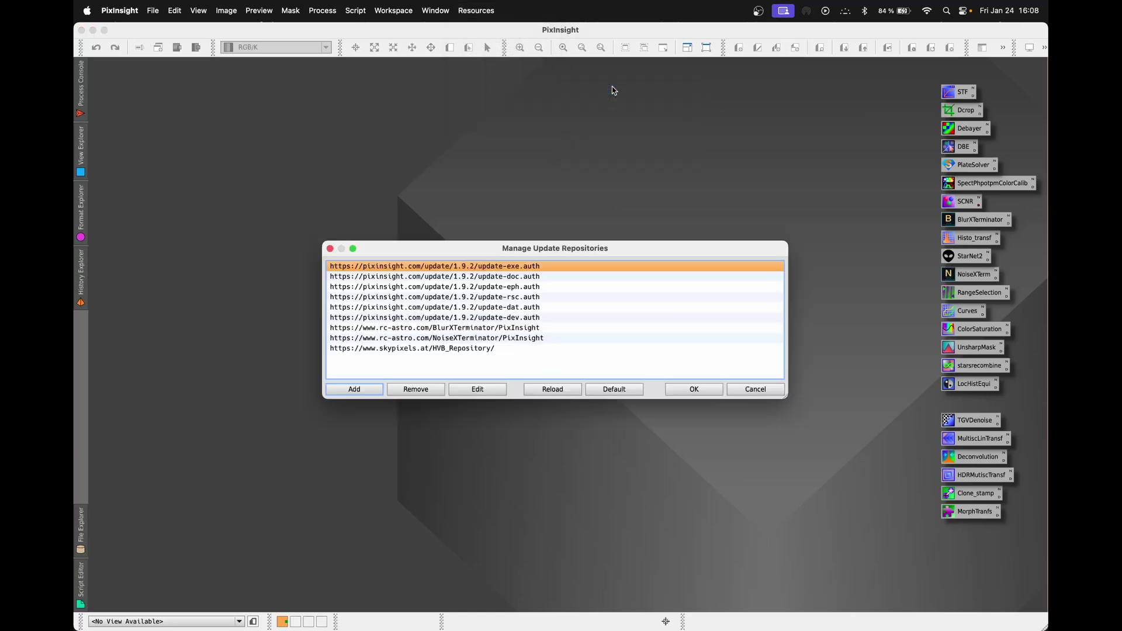
left_click(357, 389)
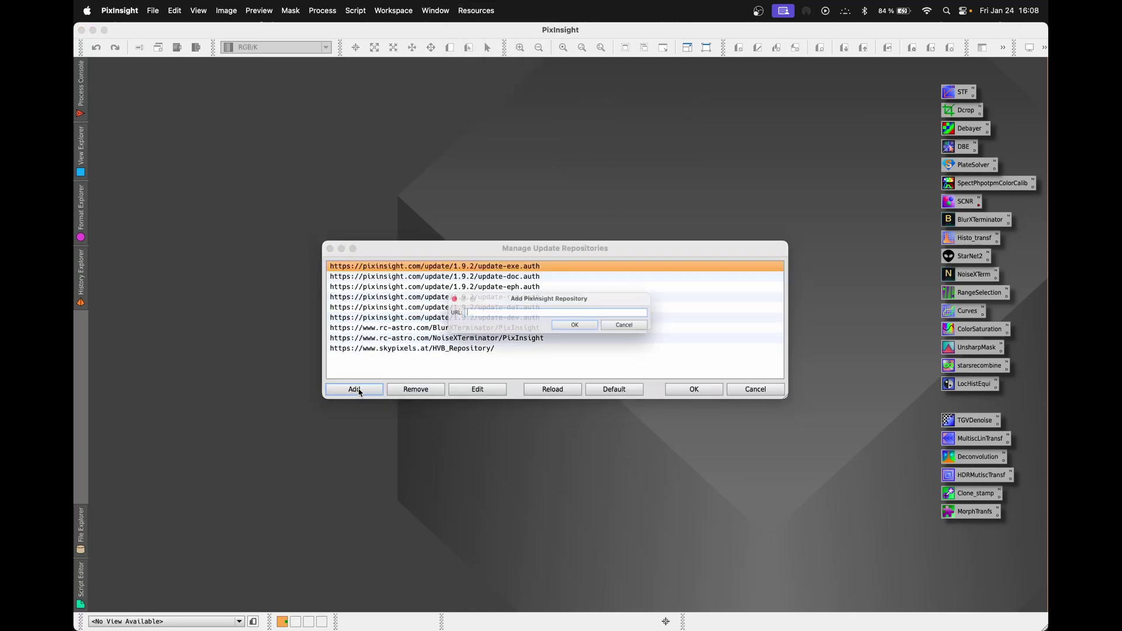
type("https://pixinsight.starnetastro.com/")
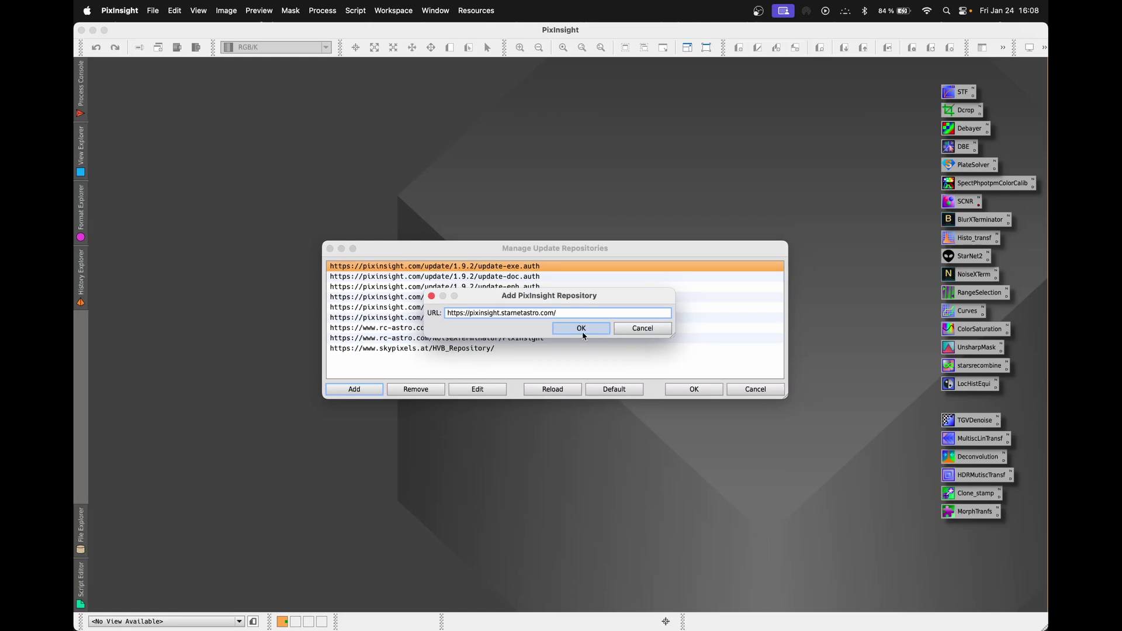
left_click(578, 329)
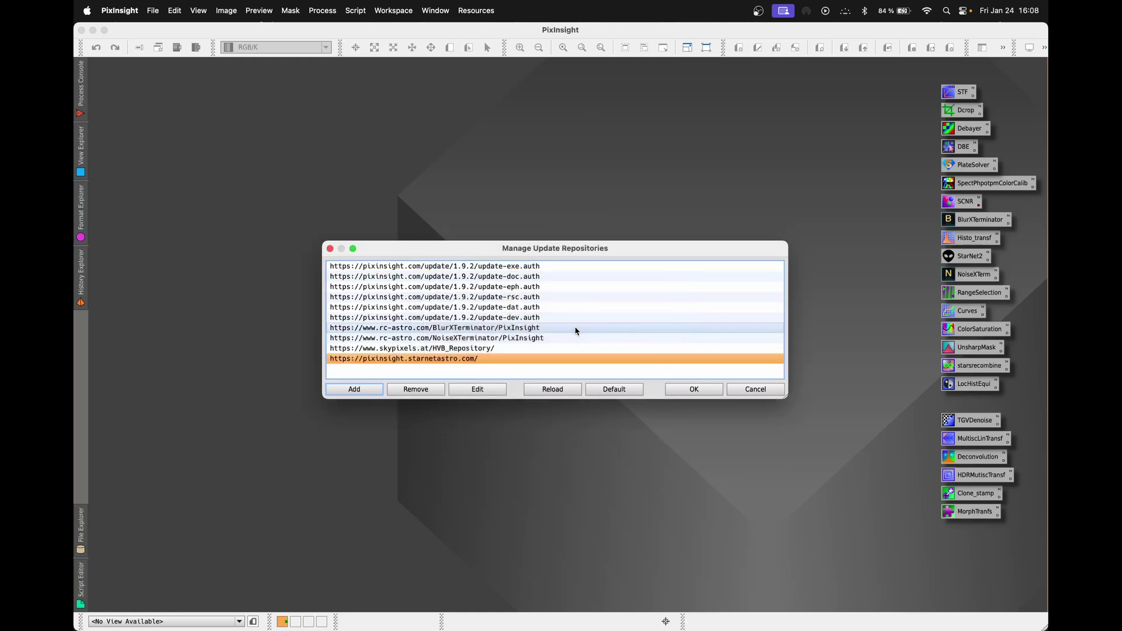
left_click(708, 389)
left_click(483, 10)
mouse_move(491, 88)
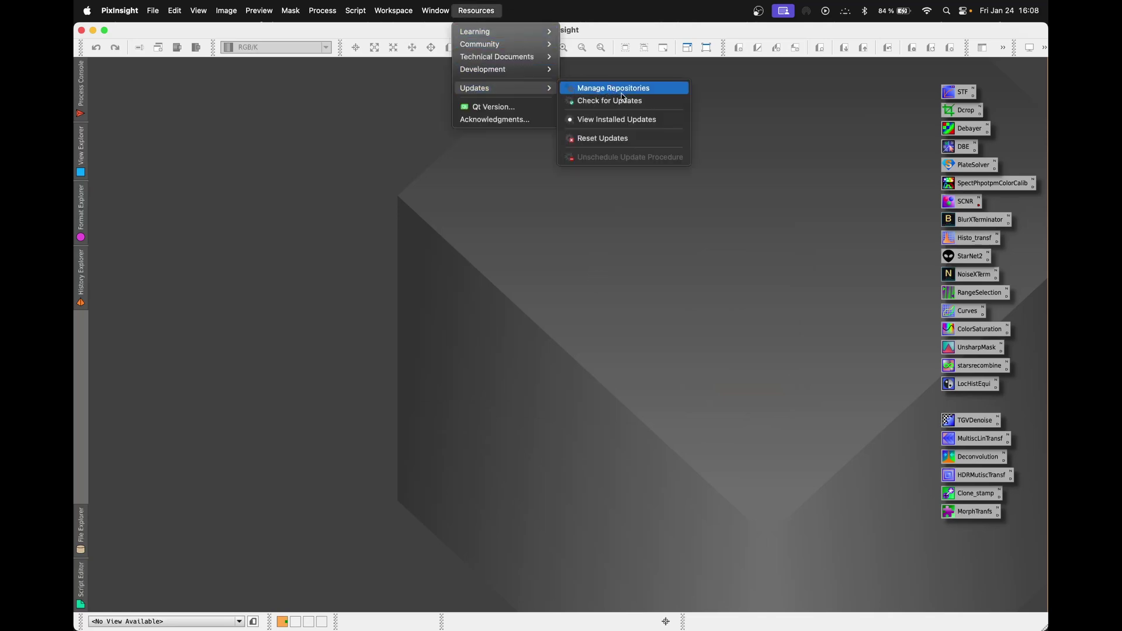
Check for updates and download the listed StarNet V2.1.2 package
left_click(627, 104)
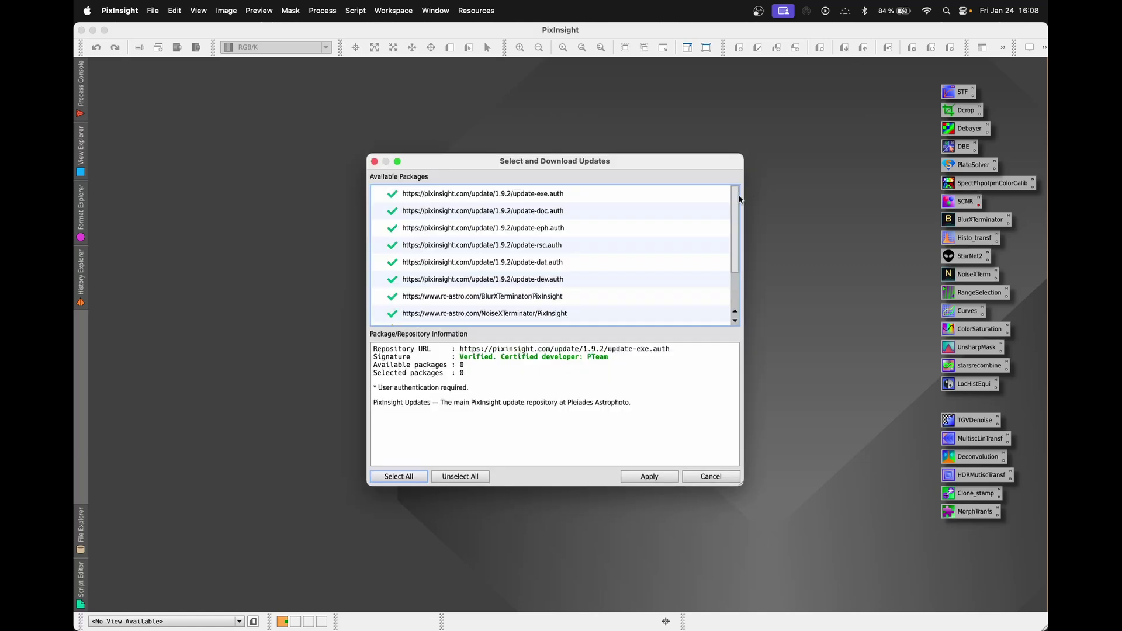
scroll(596, 271, "down", 3)
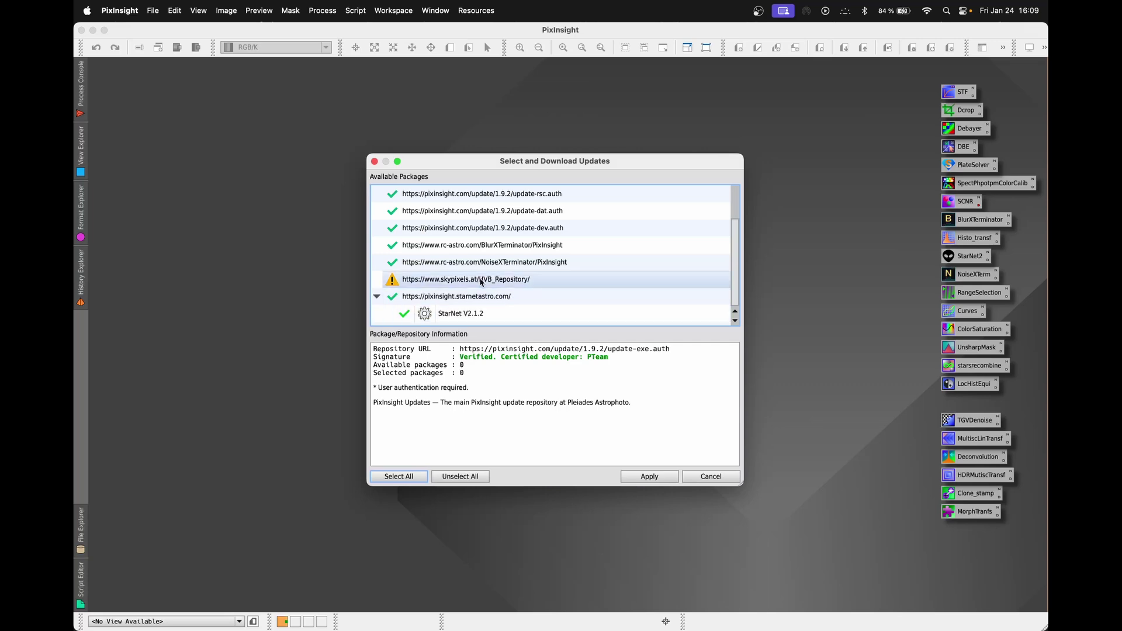
left_click(652, 477)
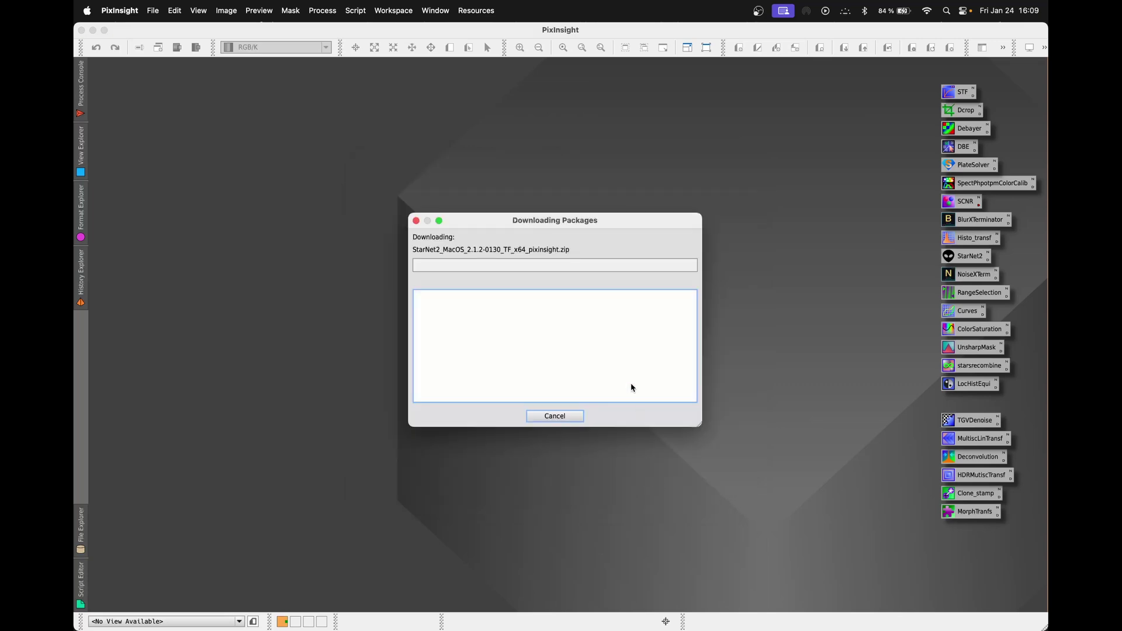
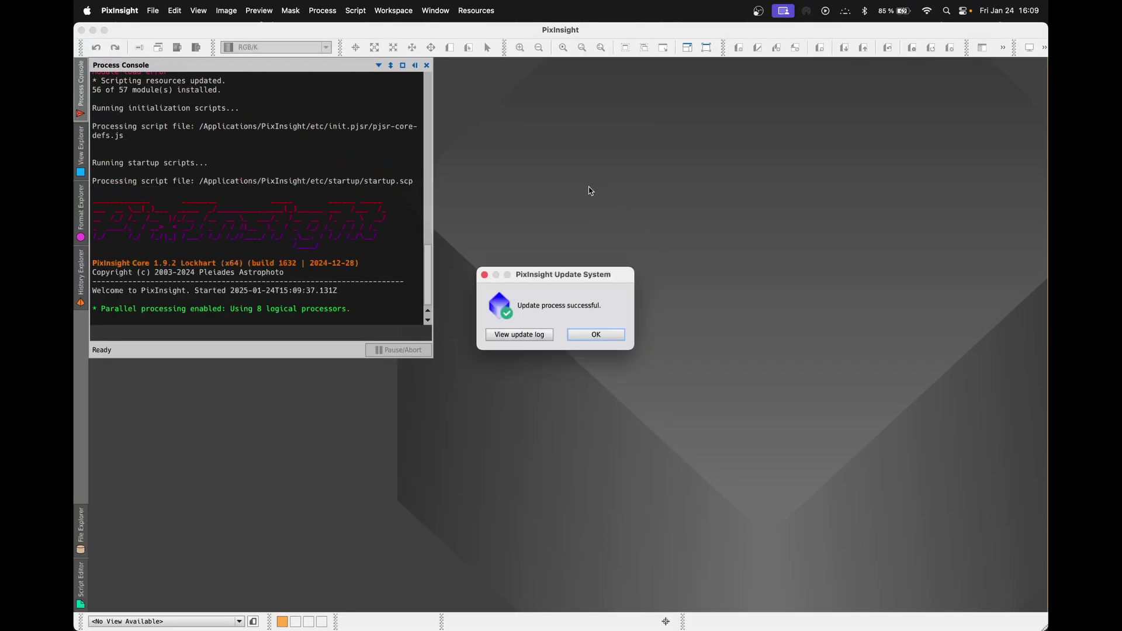
Dismiss the PixInsight update confirmation message
left_click(597, 334)
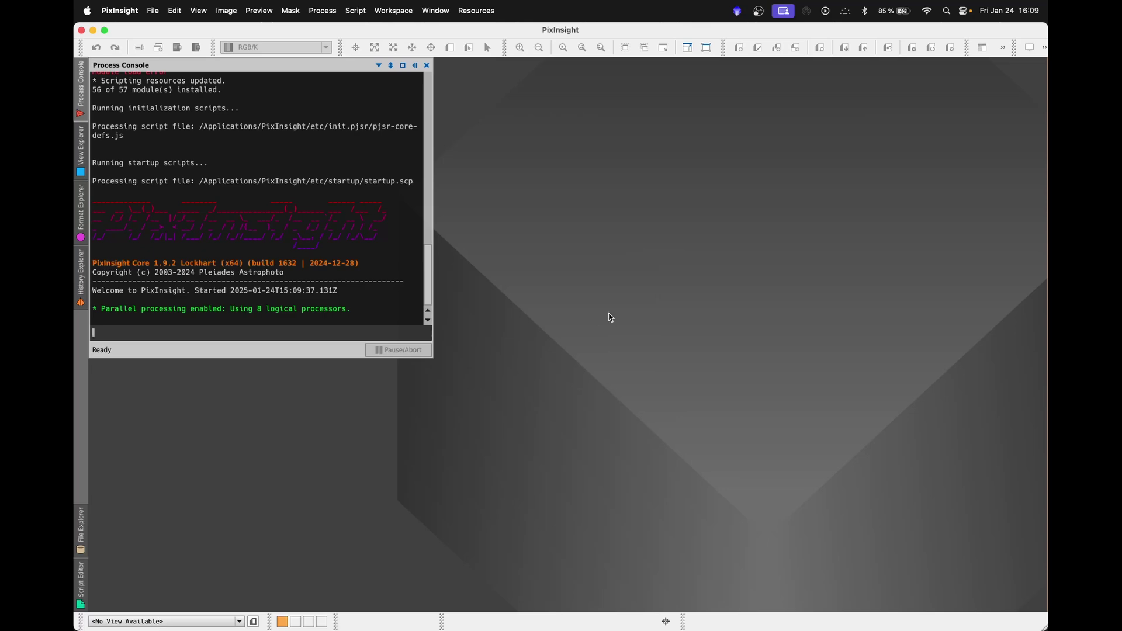
scroll(293, 243, "up", 4)
scroll(294, 243, "up", 2)
scroll(294, 243, "up", 2)
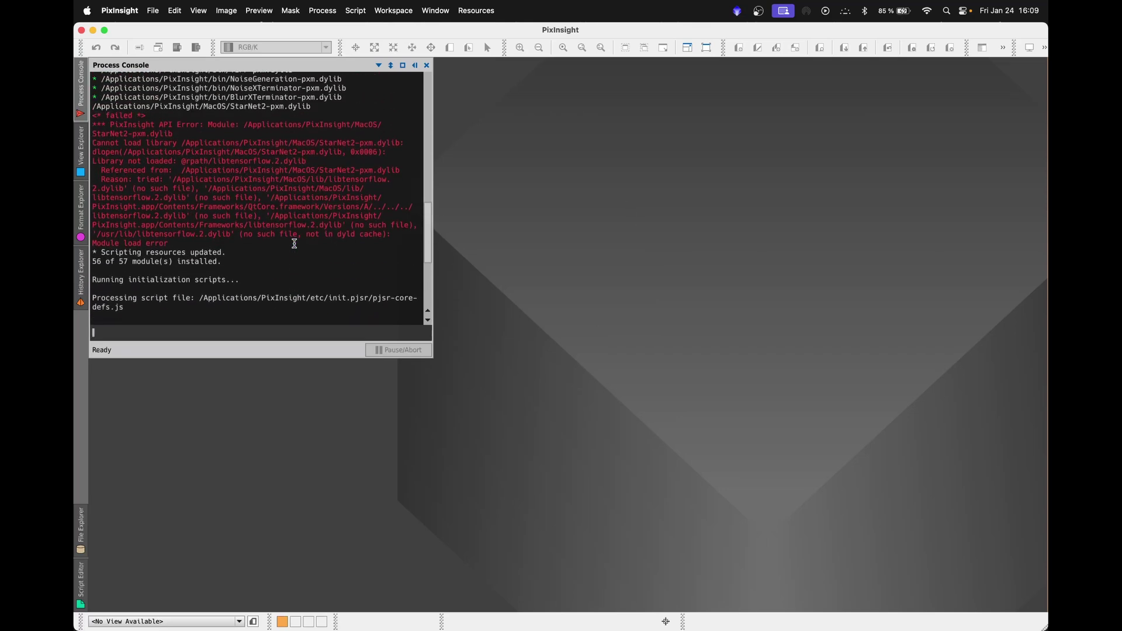
scroll(294, 242, "up", 1)
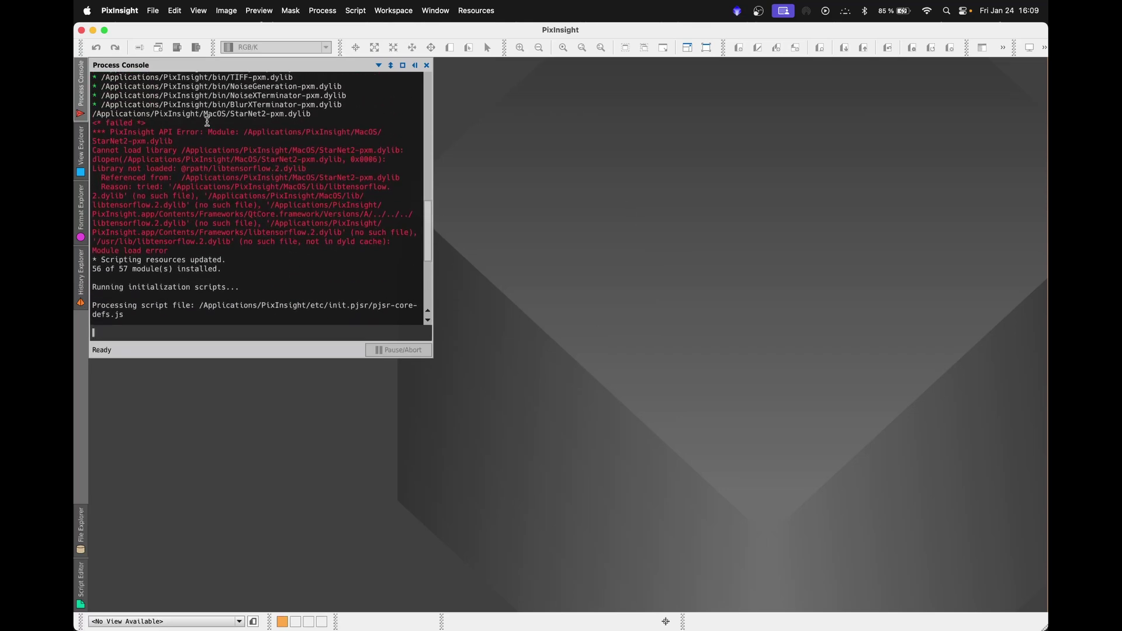
scroll(344, 204, "down", 3)
scroll(344, 206, "down", 2)
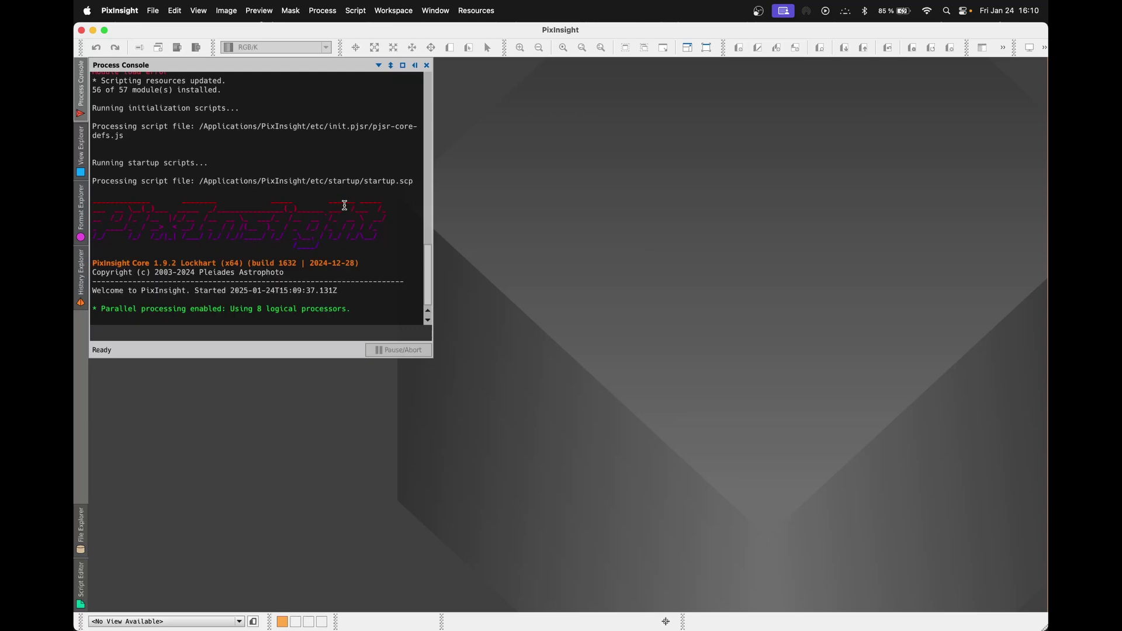
Try launching StarNet2, decline the interface-less instance, and look through All Processes
double_click(956, 259)
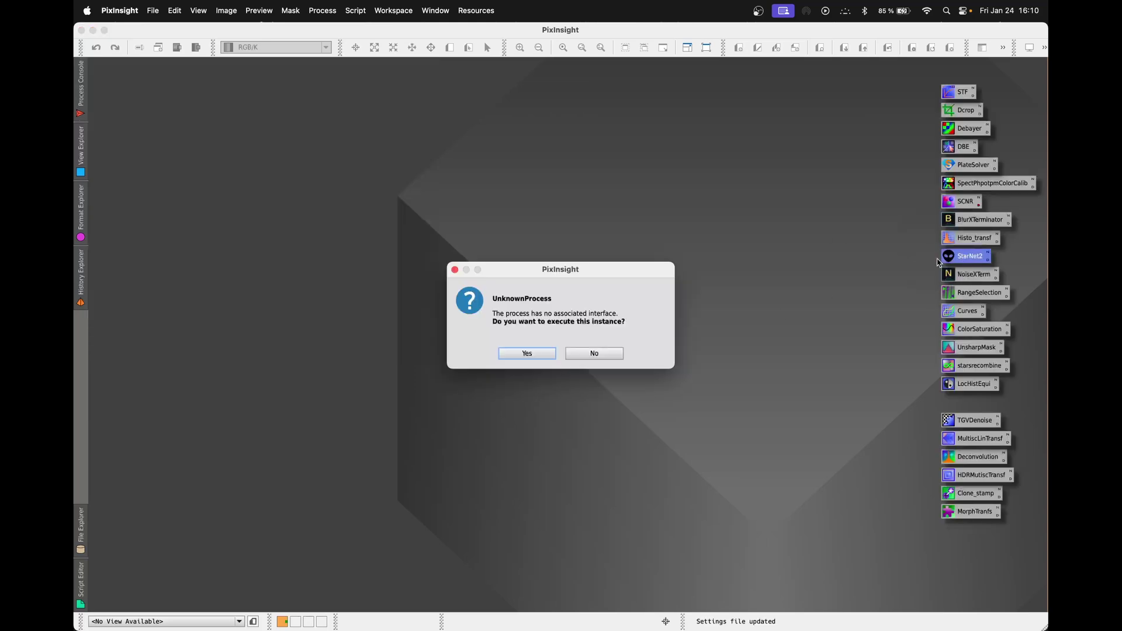
left_click(590, 354)
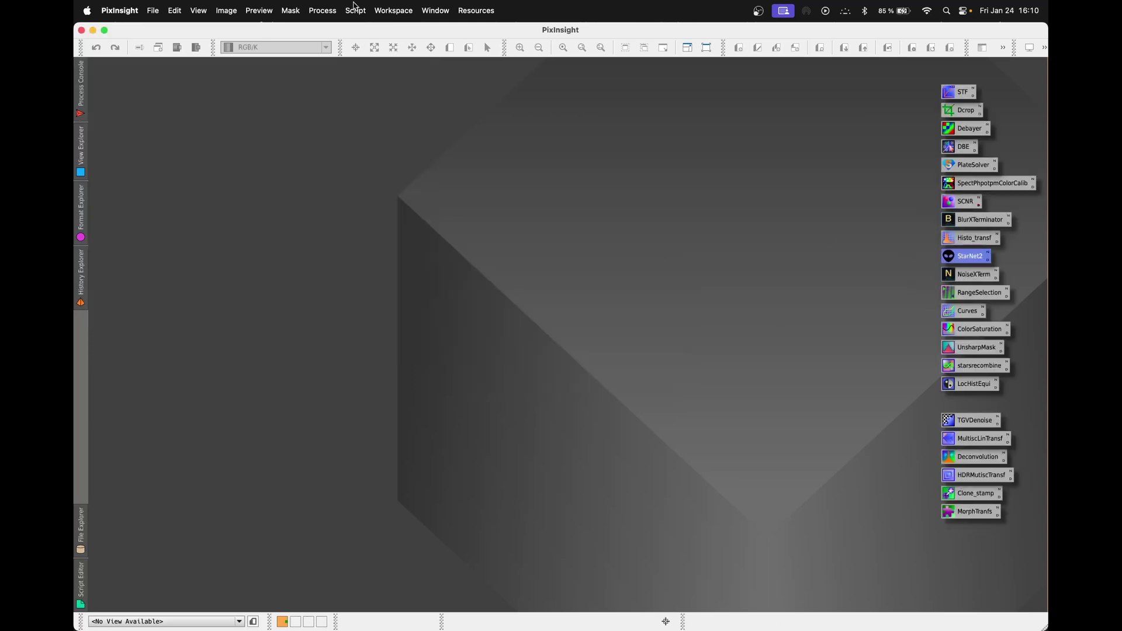
left_click(333, 11)
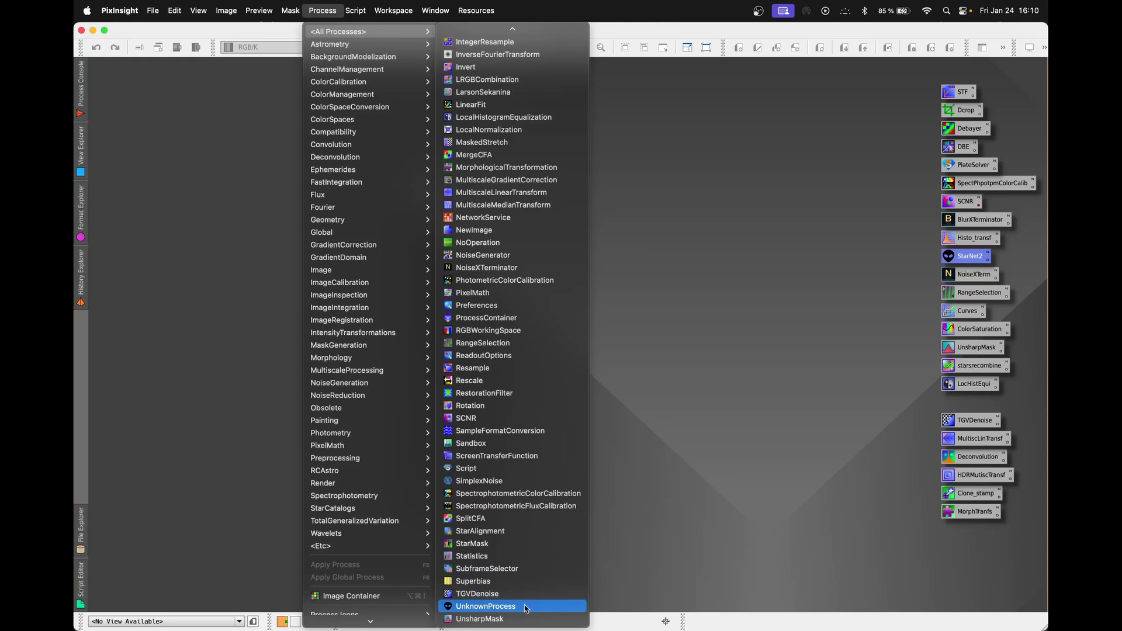
left_click(801, 304)
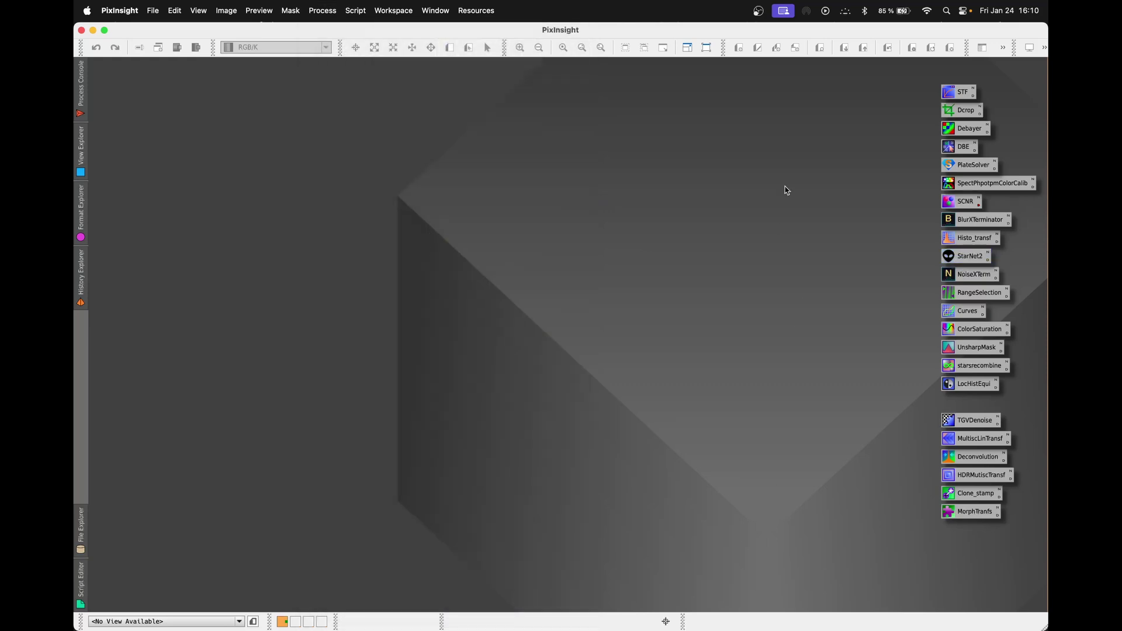
Open Manage Repositories and select the StarNet tensorflow repository address in Safari
left_click(479, 10)
mouse_move(503, 88)
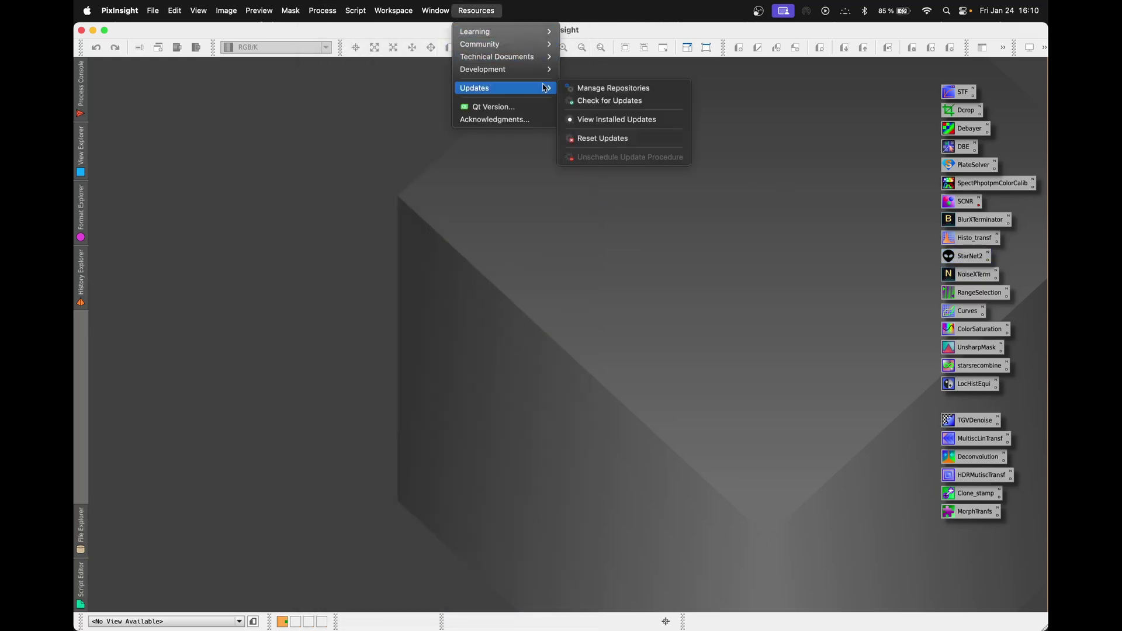
left_click(615, 88)
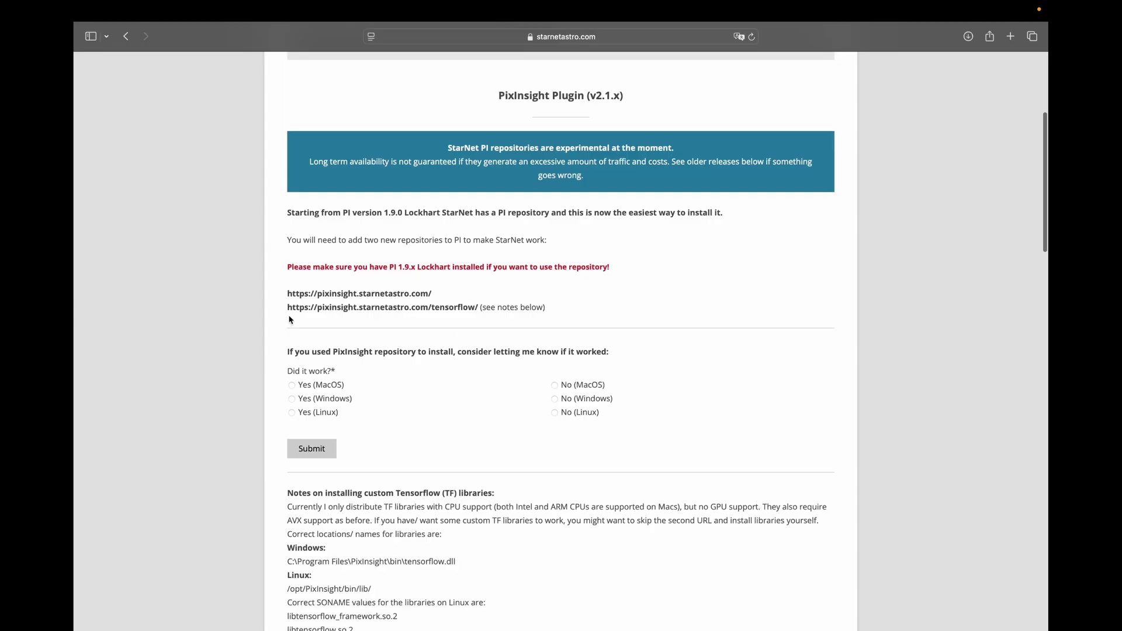
left_click_drag(288, 306, 478, 312)
key("super+c")
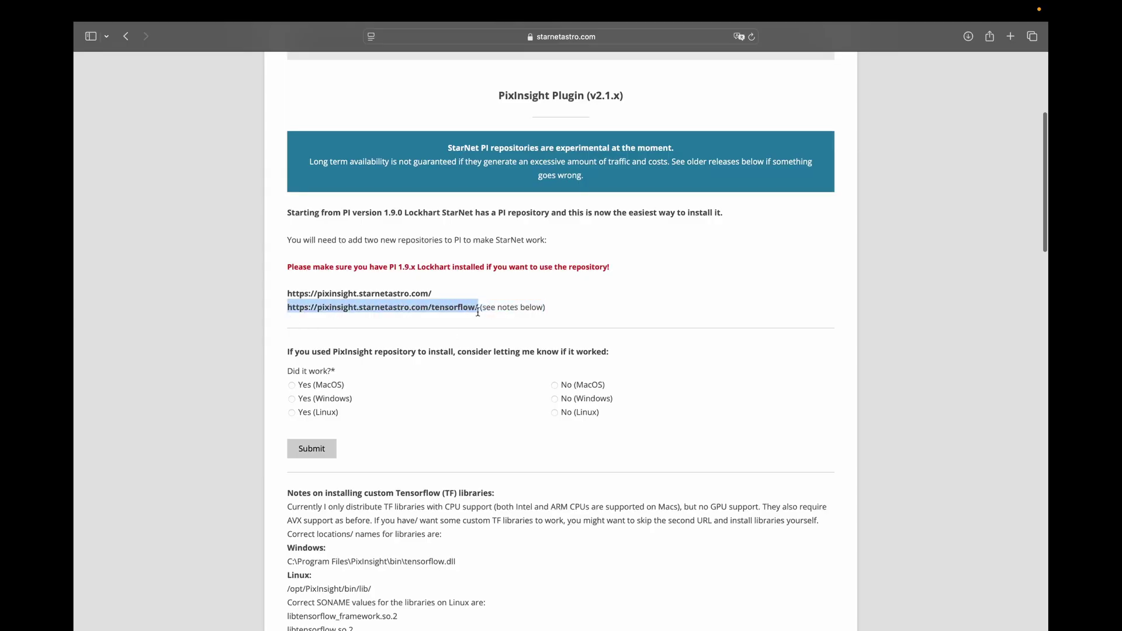
Add the copied StarNet tensorflow URL as a repository and accept the scheduled update
key("super+Tab")
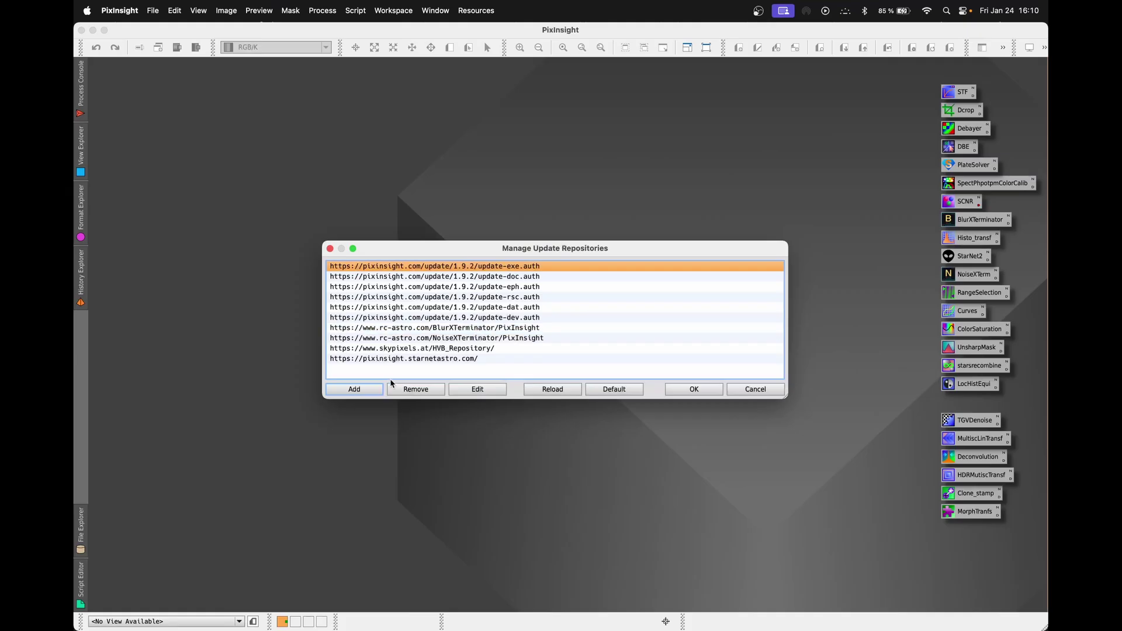
left_click(343, 391)
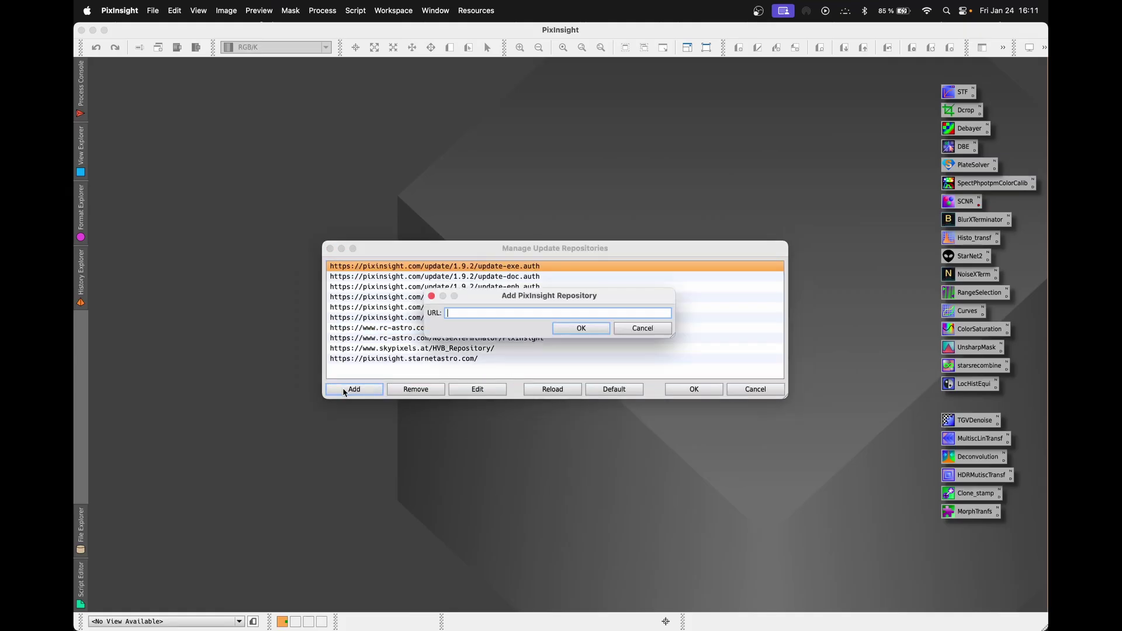
key("super+v")
left_click(587, 327)
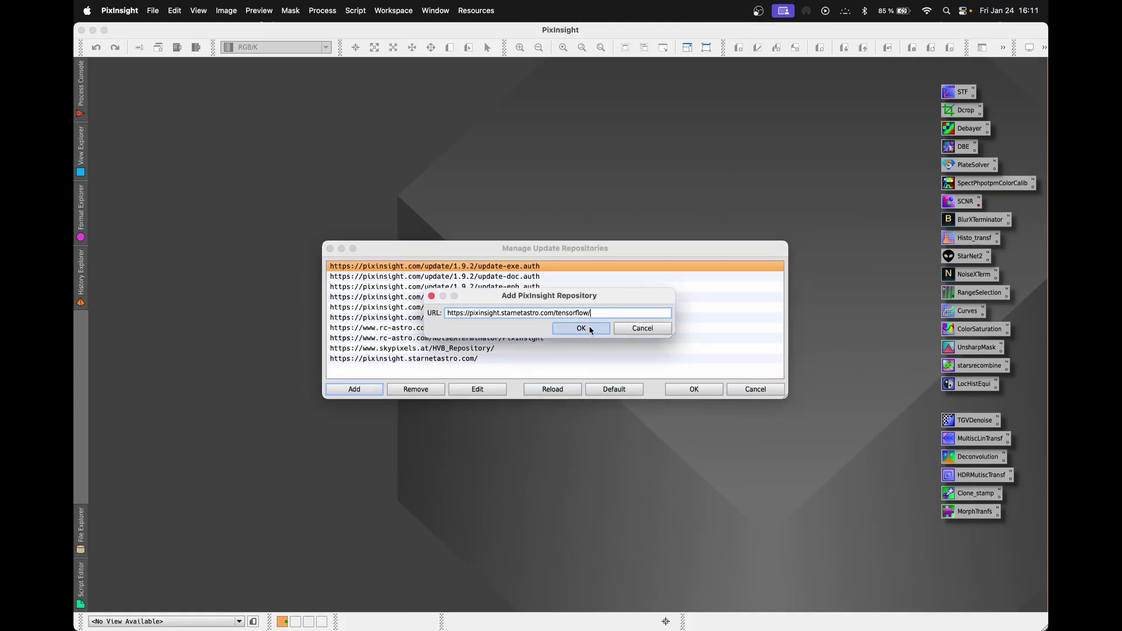
left_click(697, 388)
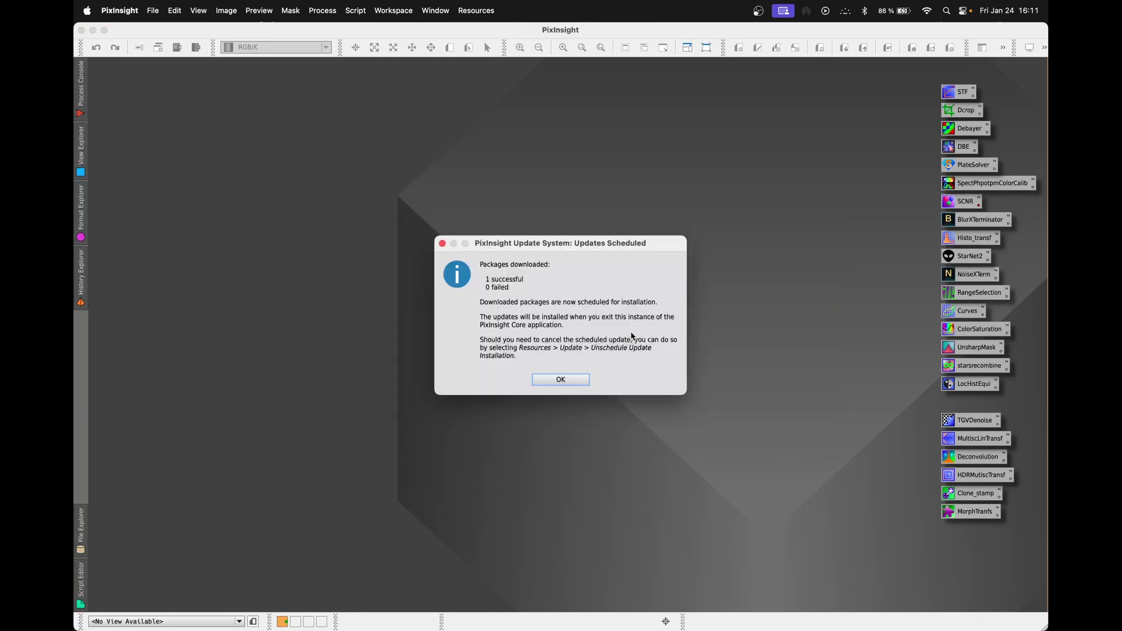
left_click(573, 383)
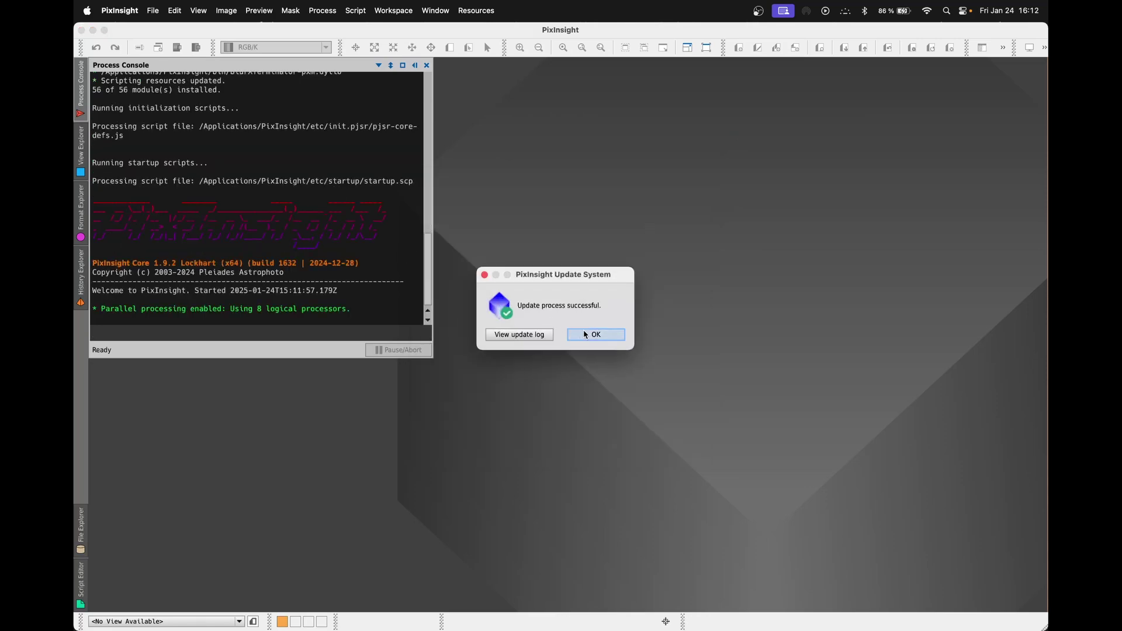
left_click(586, 335)
scroll(307, 259, "up", 2)
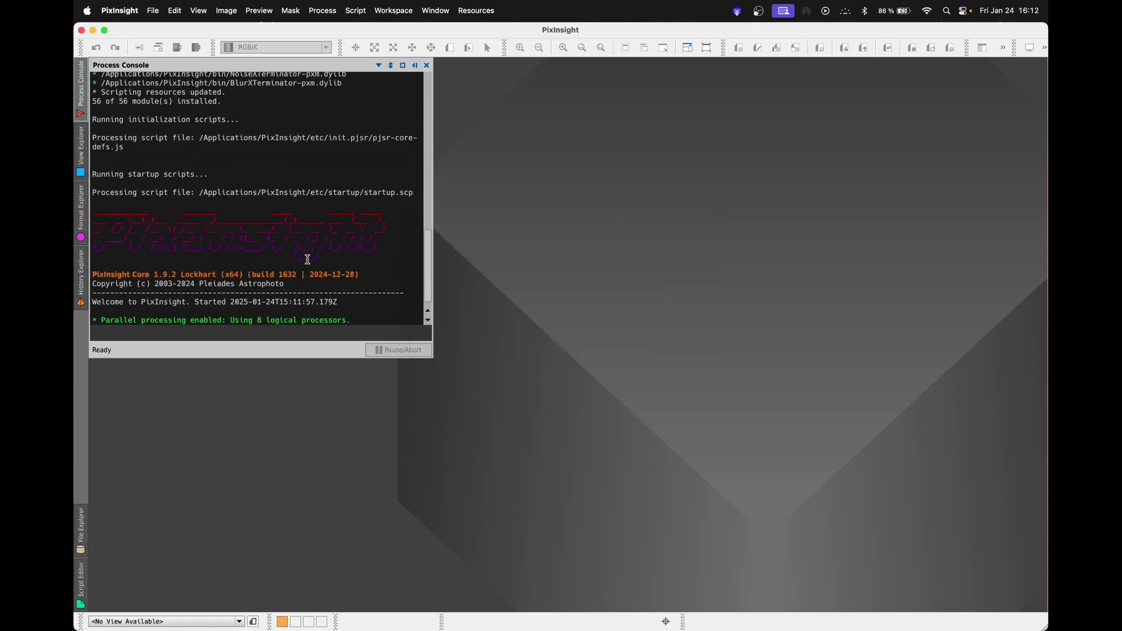
scroll(307, 259, "up", 8)
scroll(307, 259, "up", 3)
scroll(306, 260, "up", 3)
scroll(307, 260, "up", 3)
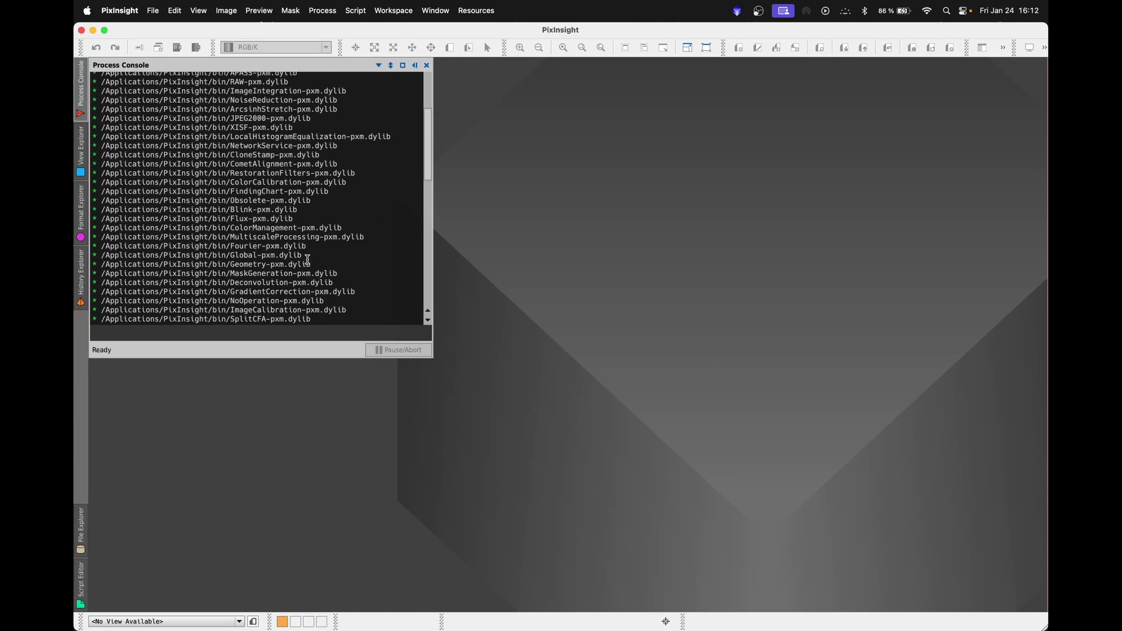
scroll(307, 259, "up", 3)
scroll(307, 260, "up", 1)
scroll(307, 259, "down", 2)
scroll(307, 259, "down", 10)
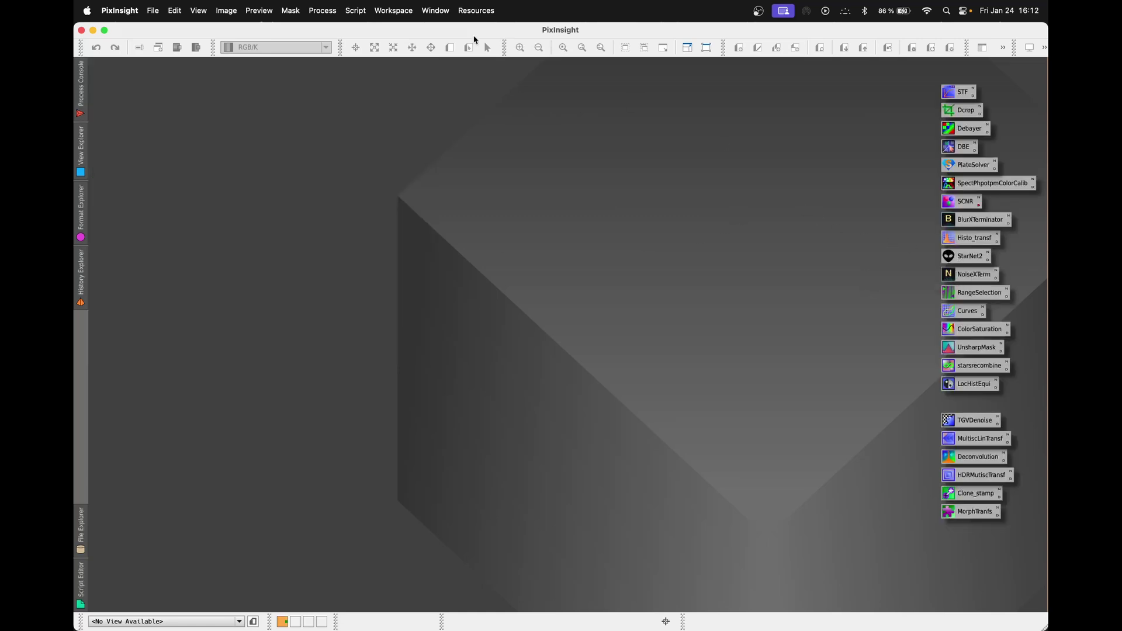
left_click(321, 11)
mouse_move(339, 31)
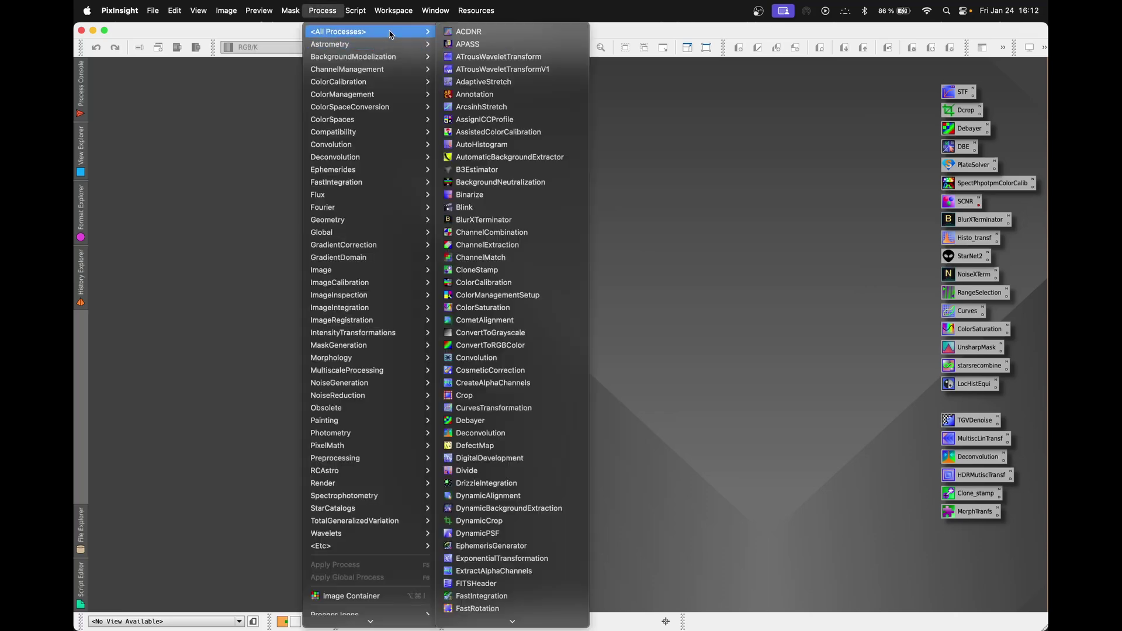
scroll(536, 193, "down", 10)
scroll(556, 406, "down", 3)
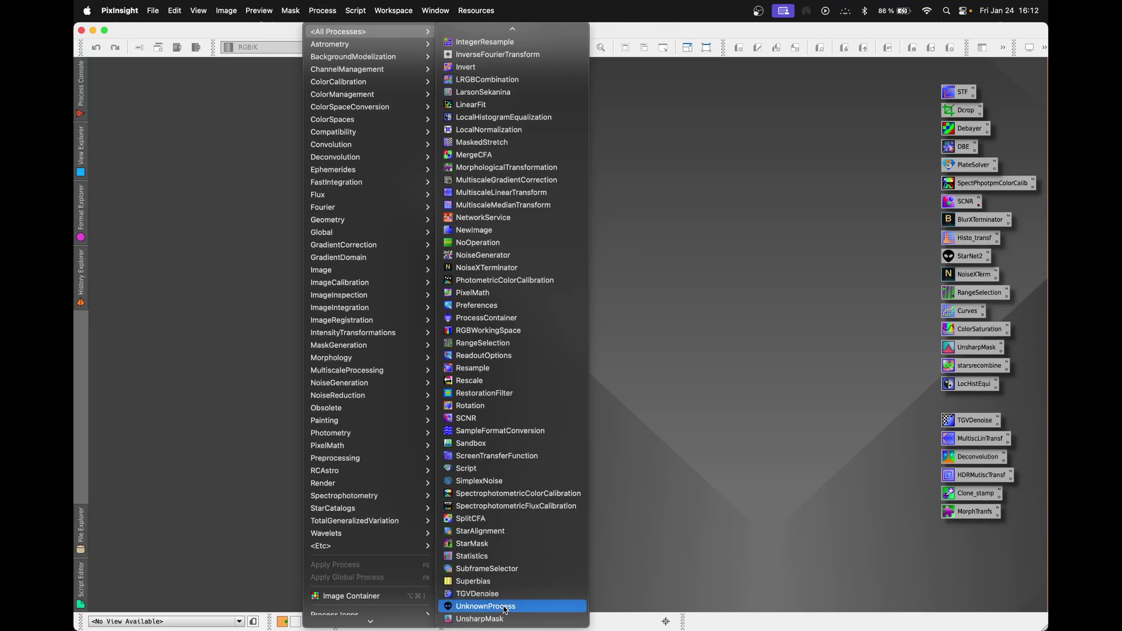
left_click(503, 609)
left_click(568, 358)
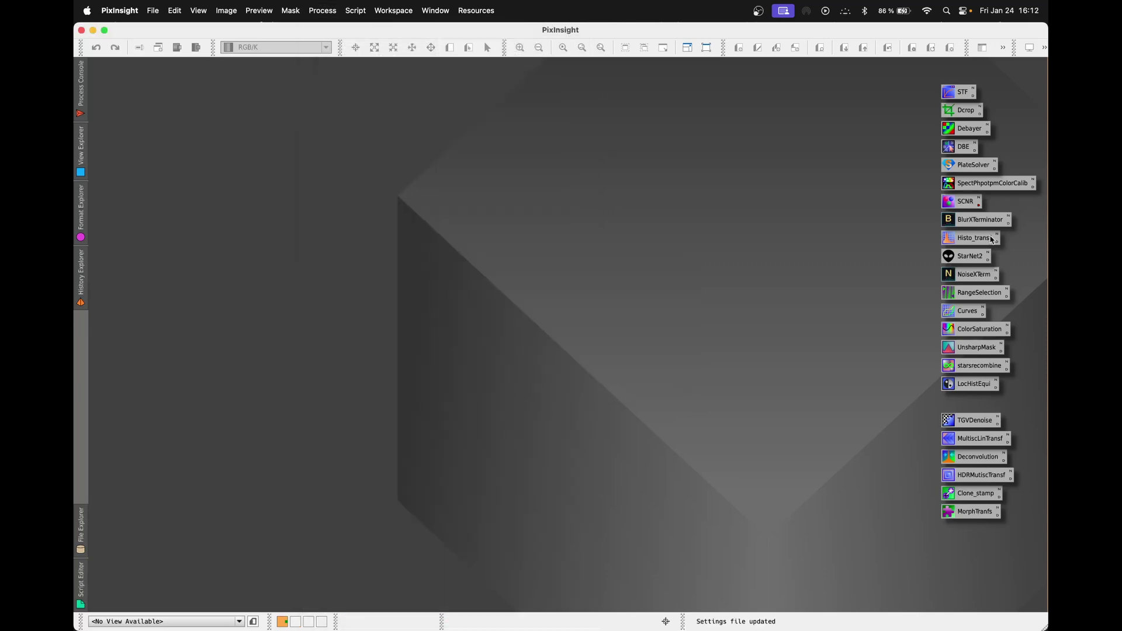
double_click(970, 256)
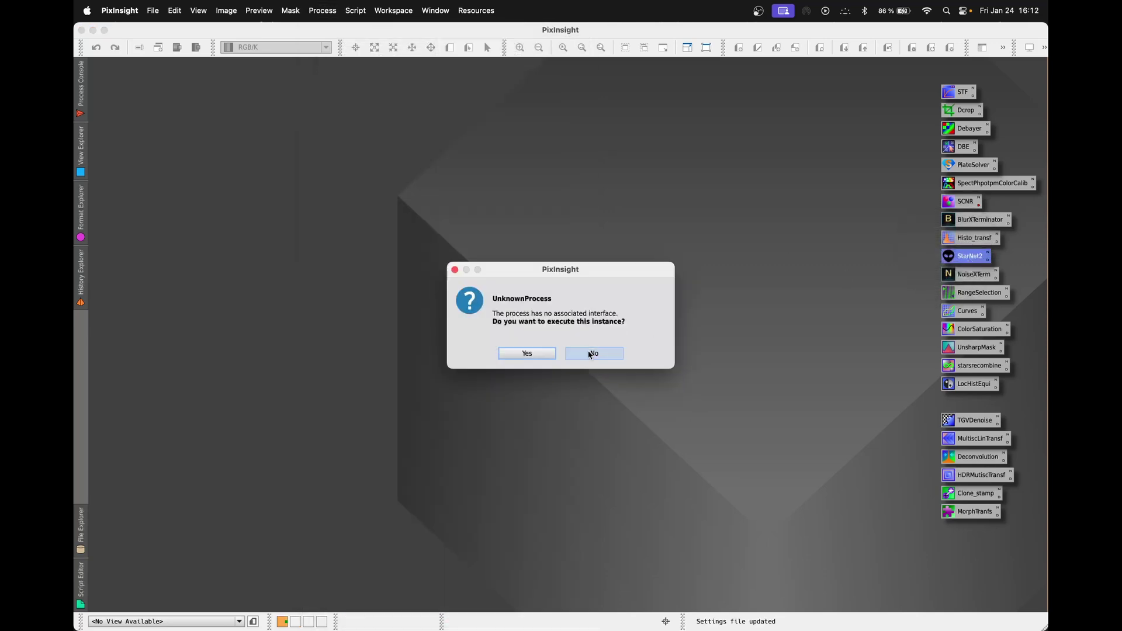
left_click(526, 352)
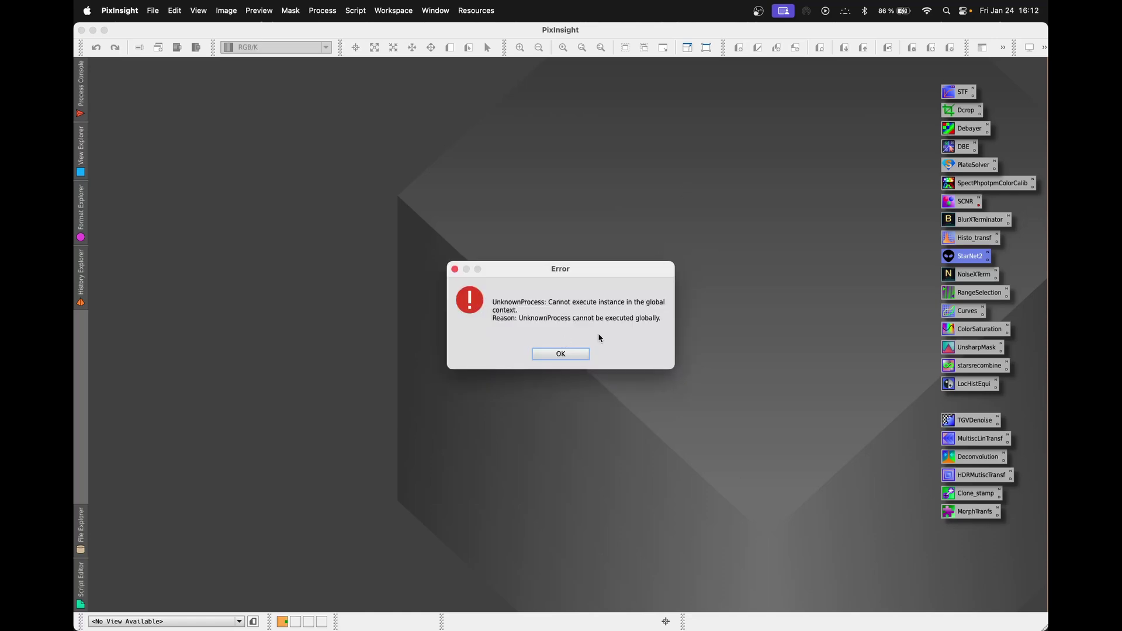
left_click(565, 354)
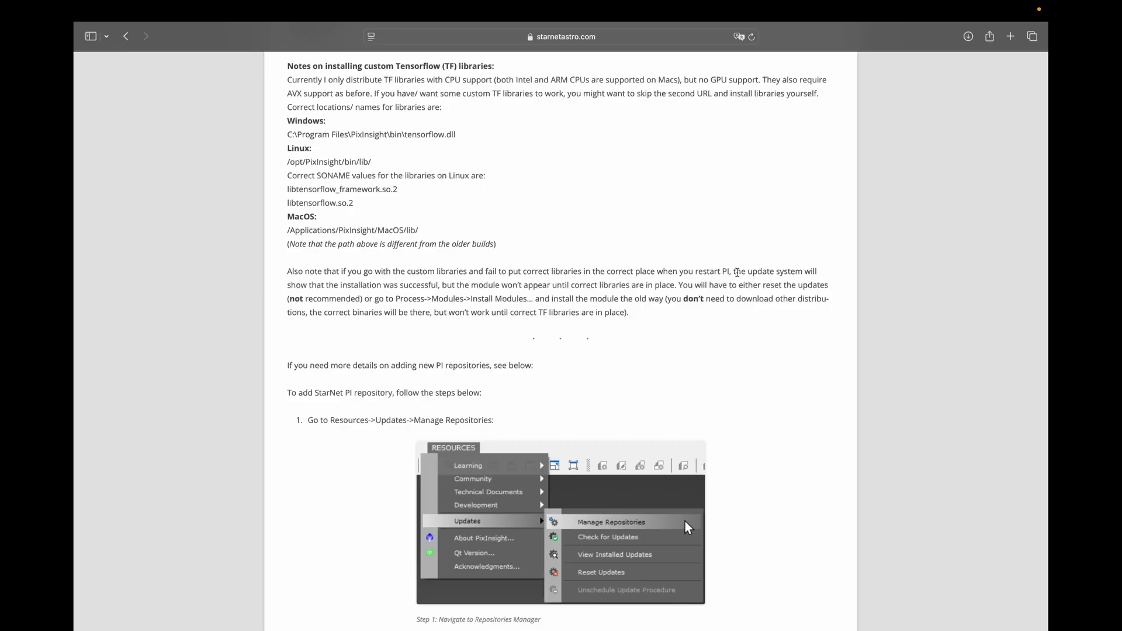
Expand older StarNet releases and download the Mac OS fresh-install zip
mouse_move(749, 271)
left_mouse_down()
mouse_move(700, 264)
mouse_move(678, 285)
left_mouse_up()
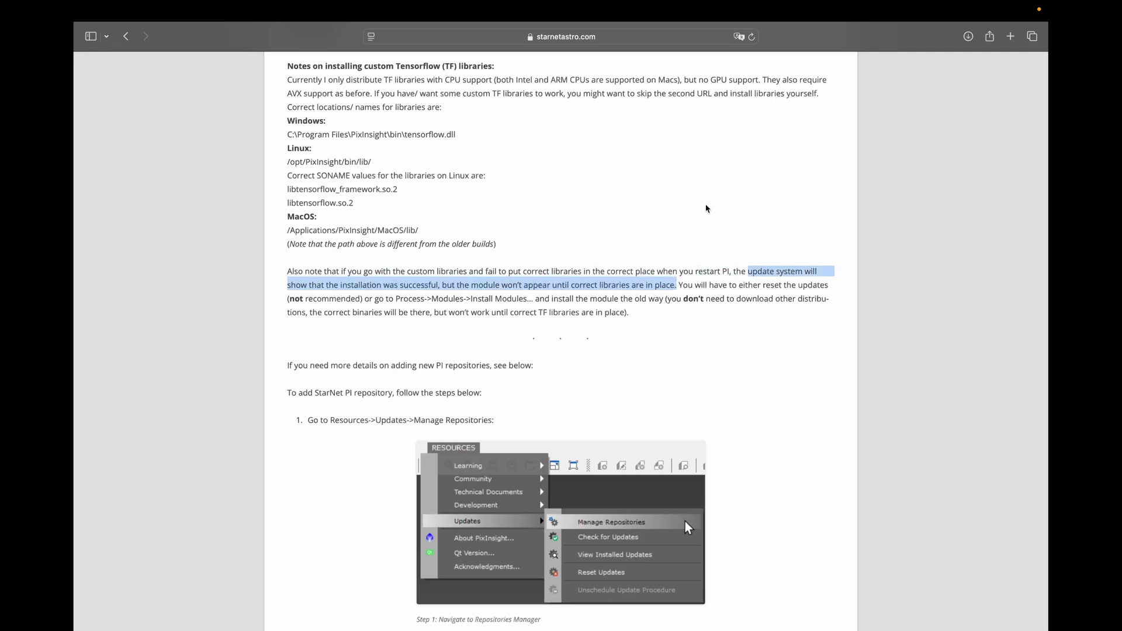
scroll(532, 285, "down", 15)
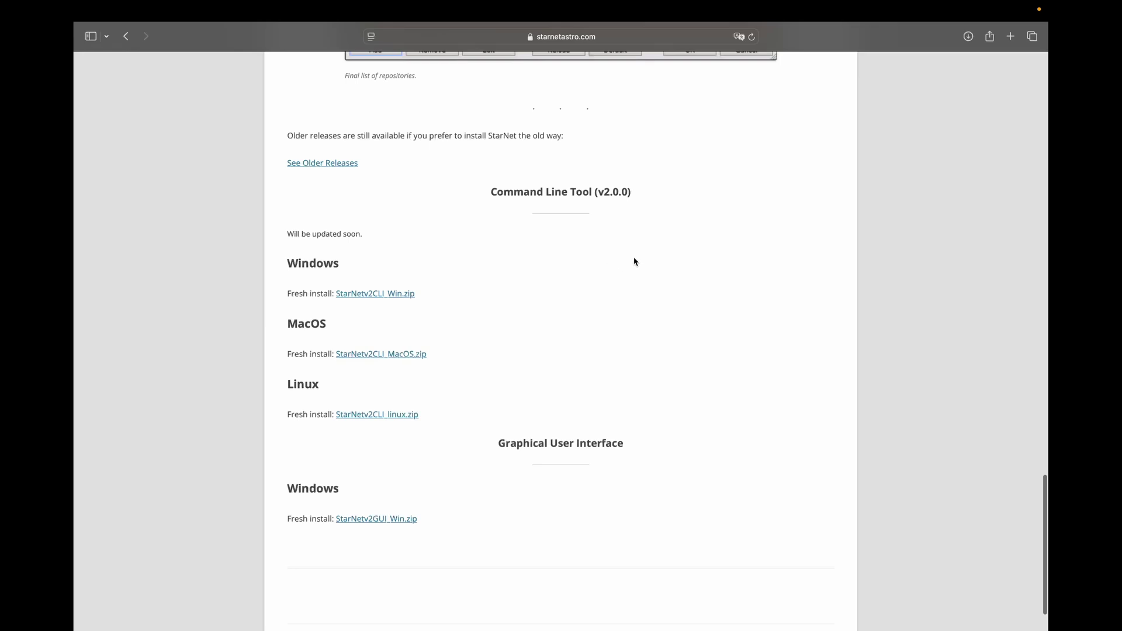
scroll(629, 264, "up", 3)
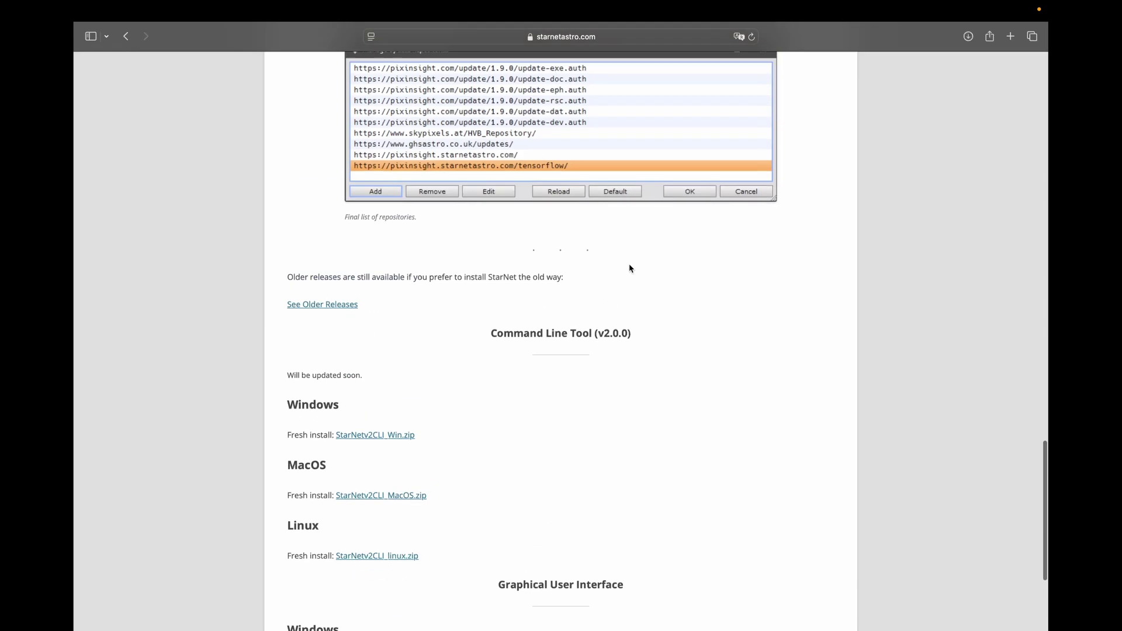
left_click(334, 320)
scroll(567, 287, "down", 10)
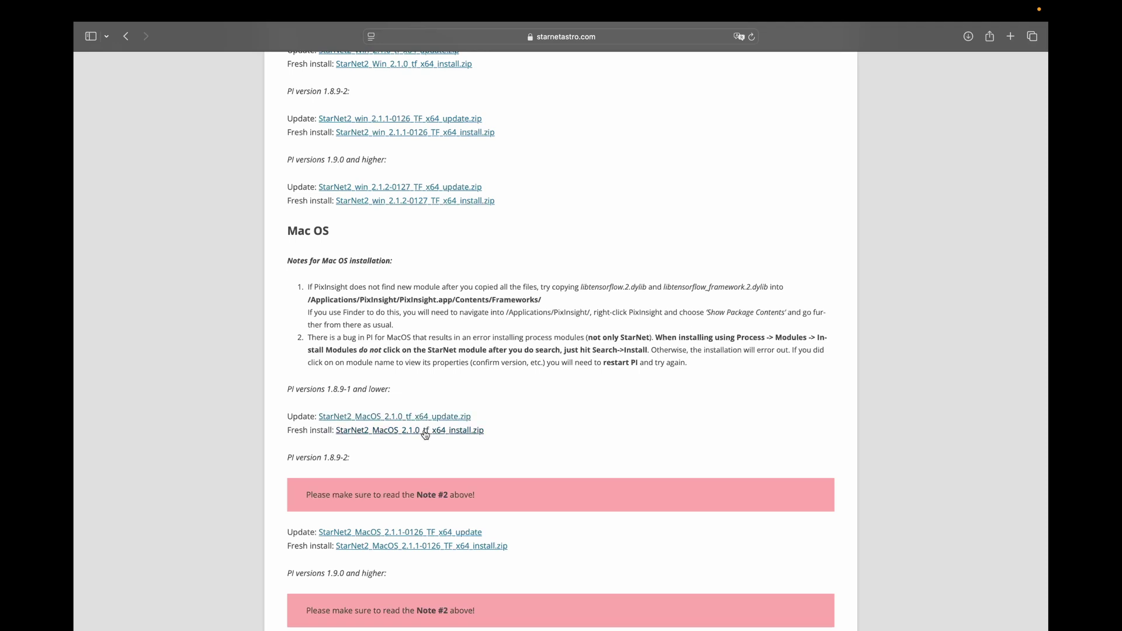
left_click(425, 432)
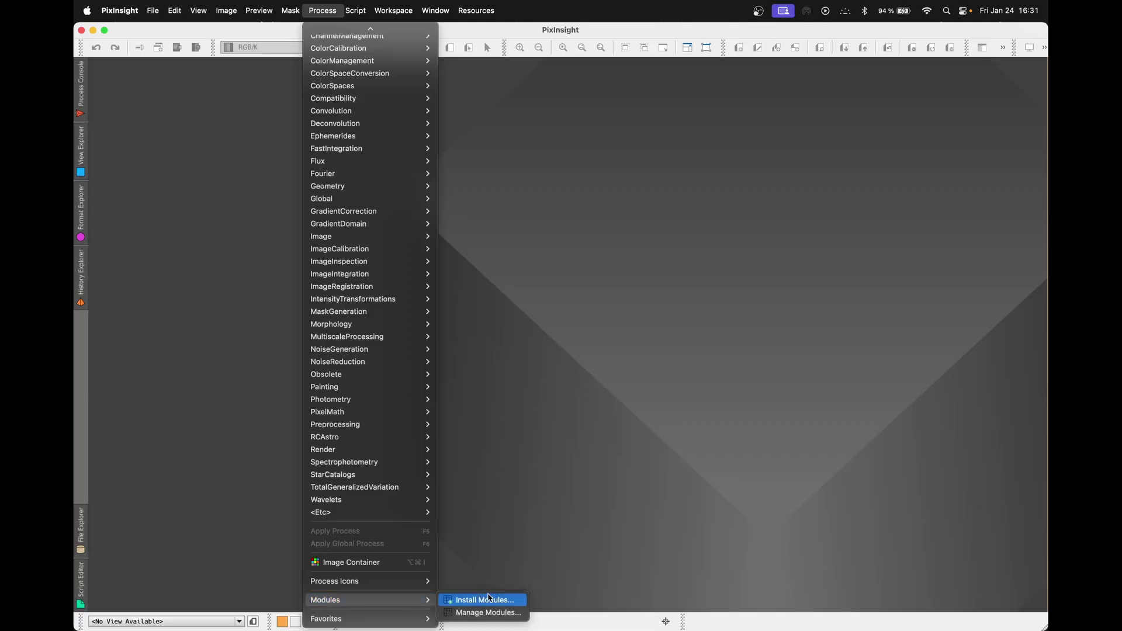
Search the PixInsight bin folder for modules and install the one found, StarNet2
left_click(489, 599)
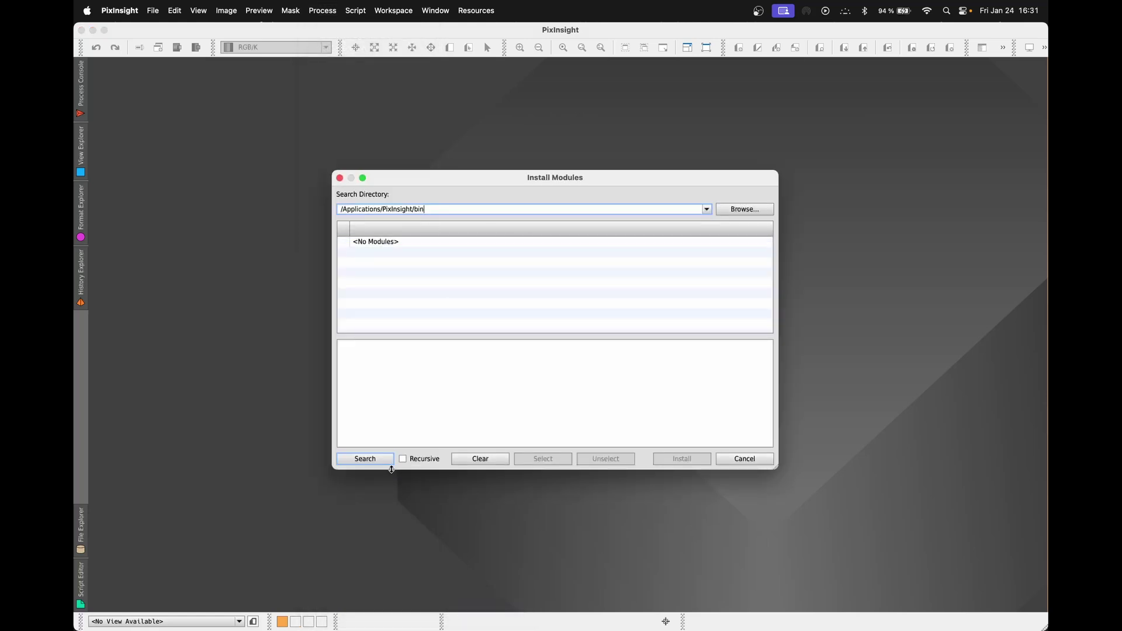
left_click(387, 460)
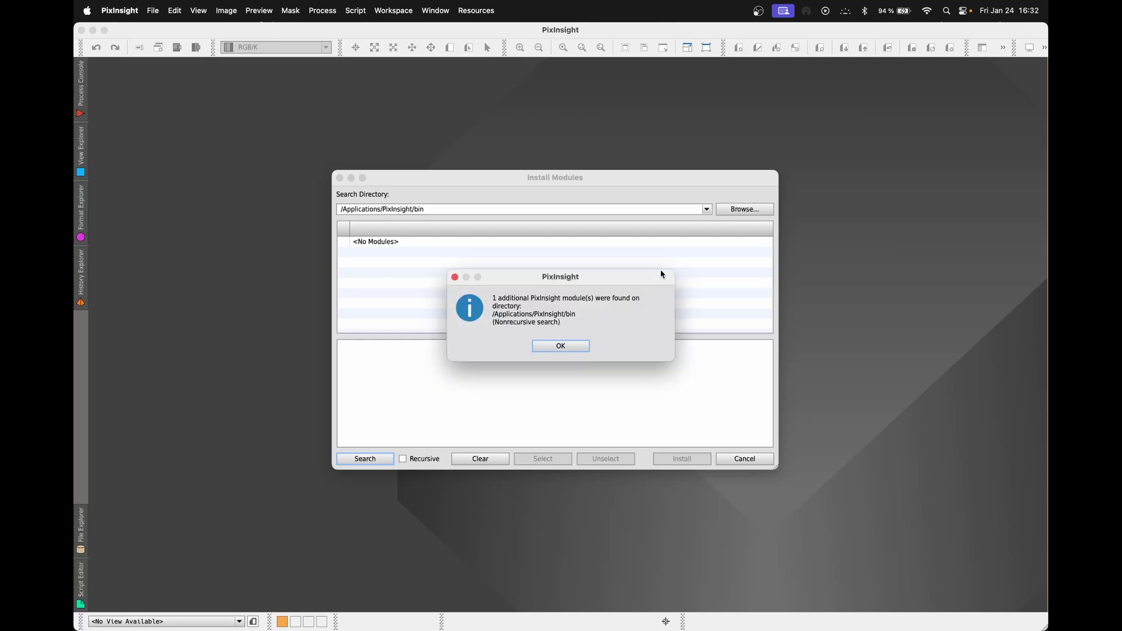
left_click(575, 347)
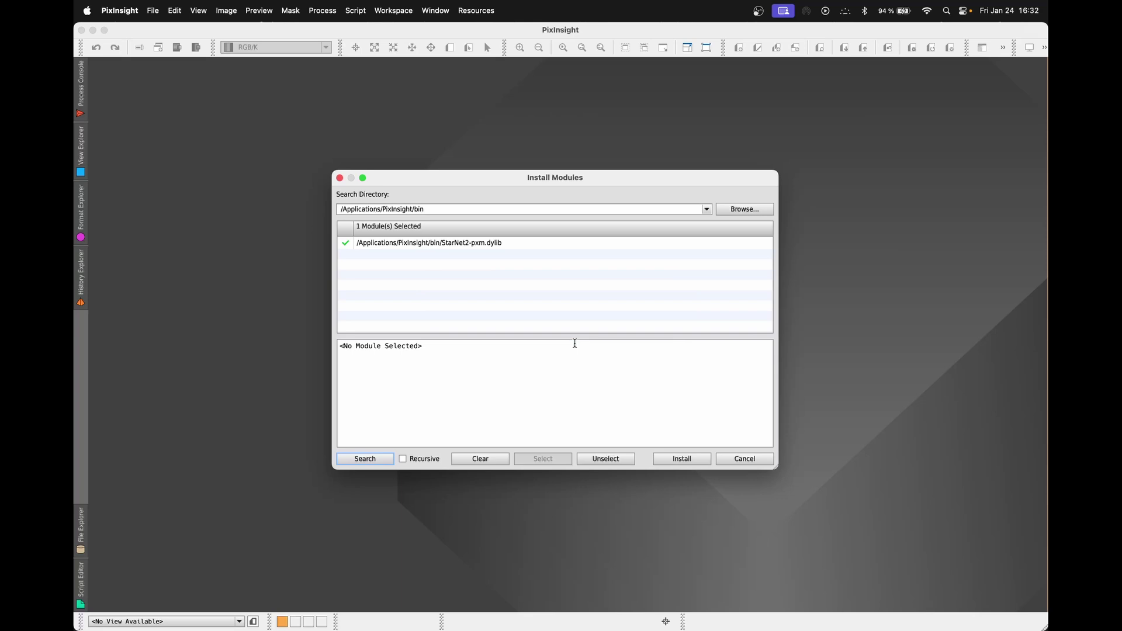
left_click(682, 465)
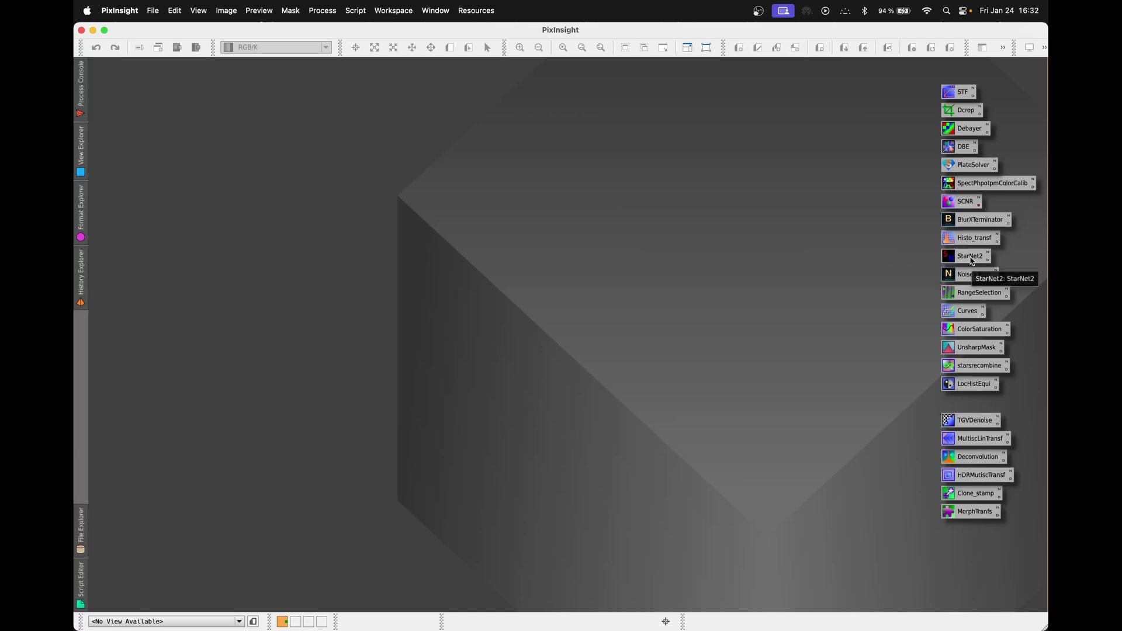
Apply StarNet2 to M31 with Linear data unchecked and Create starmask checked
double_click(970, 261)
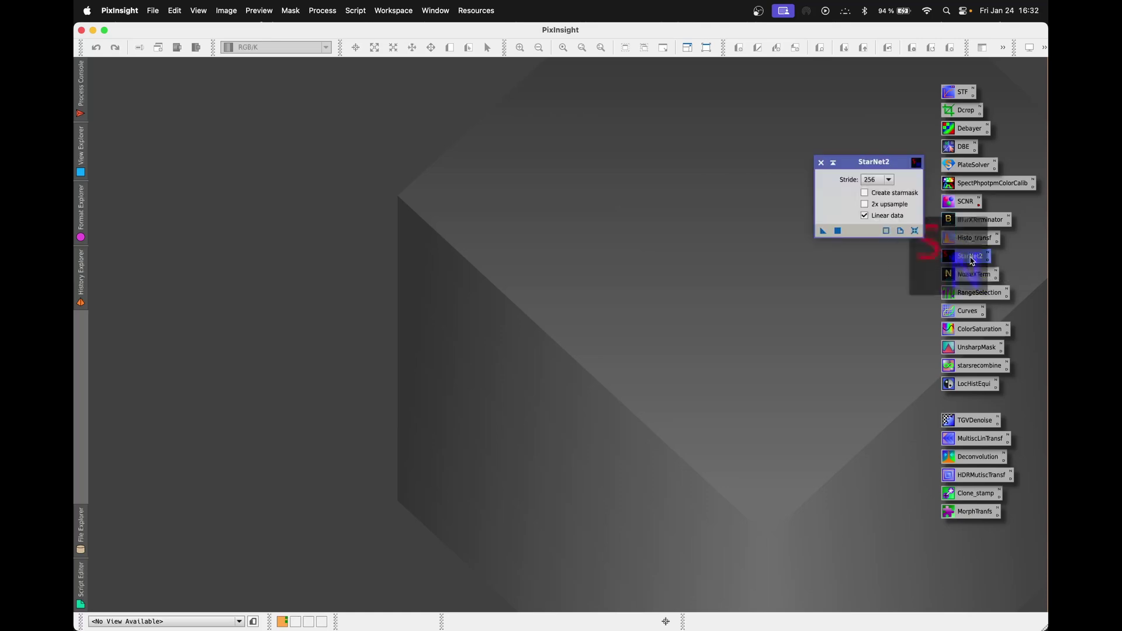
left_click(820, 164)
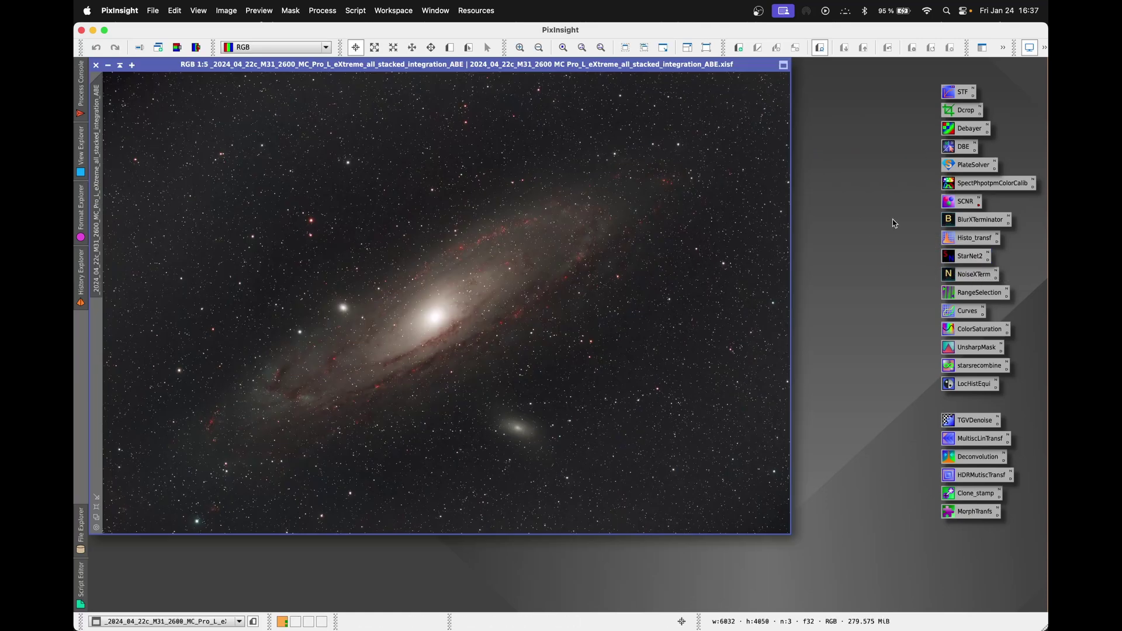
double_click(970, 256)
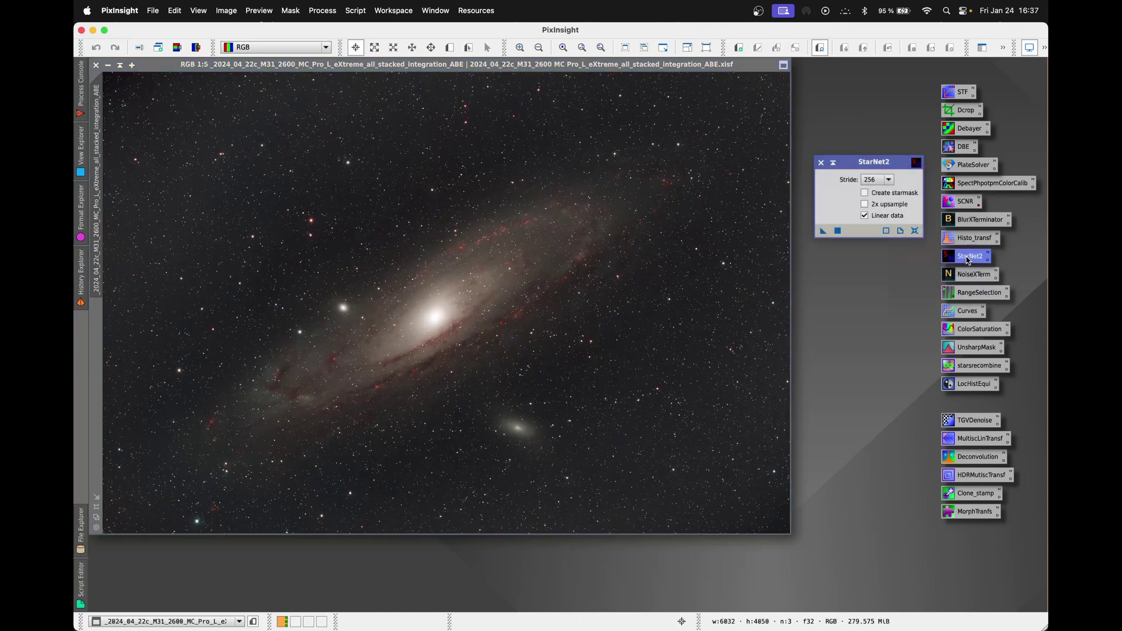
left_click(865, 216)
left_click(864, 194)
left_click_drag(687, 191, 686, 192)
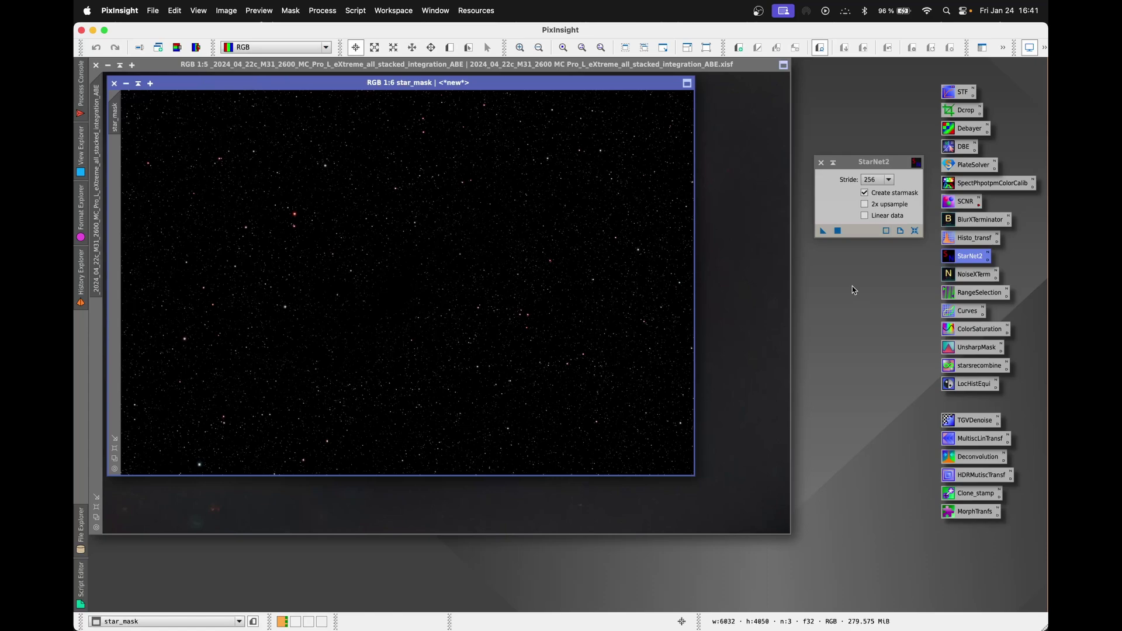
Zoom the starless galaxy view to Optimal Fit
left_click_drag(409, 64, 458, 74)
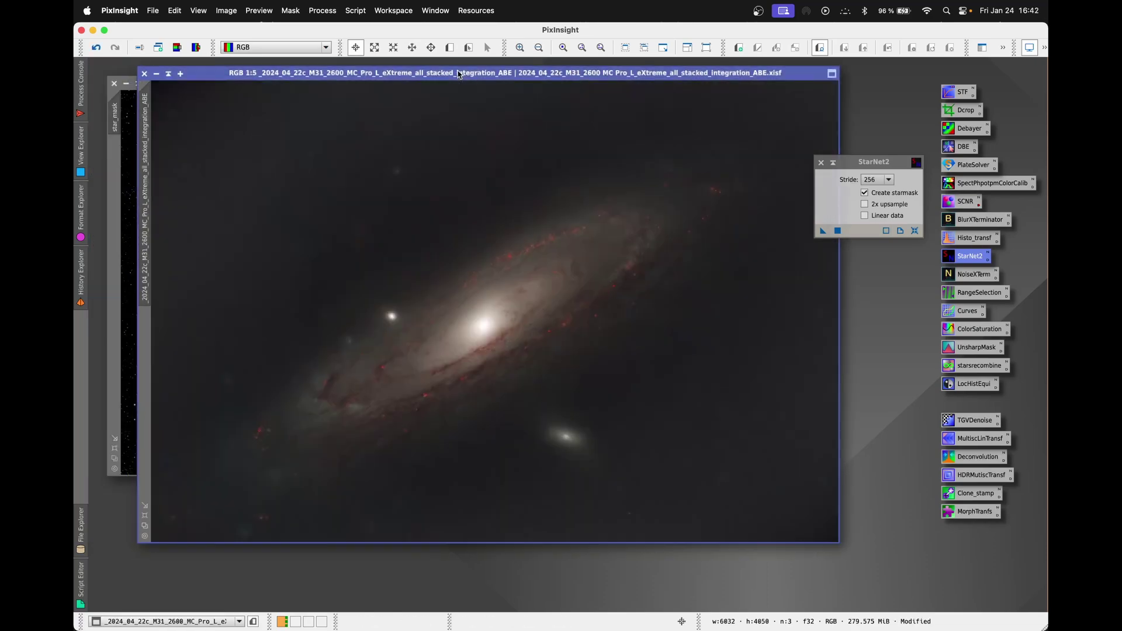
right_click(511, 155)
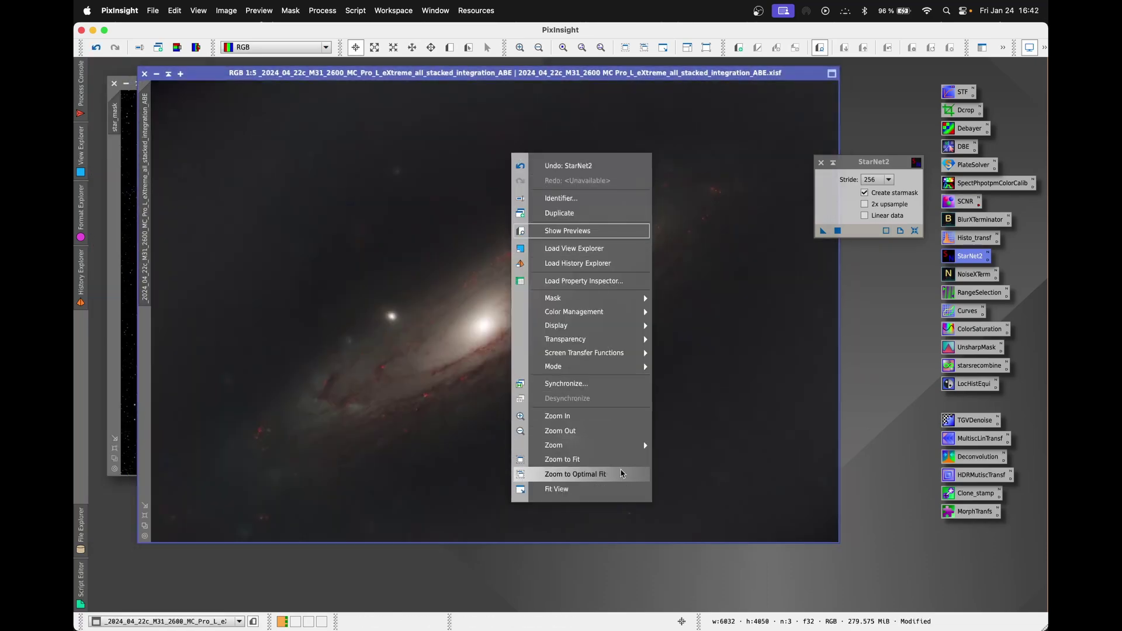
left_click(620, 474)
Place the galaxy view beside the star_mask view and bring up the star_mask view options
left_click_drag(506, 75, 661, 129)
left_click(242, 217)
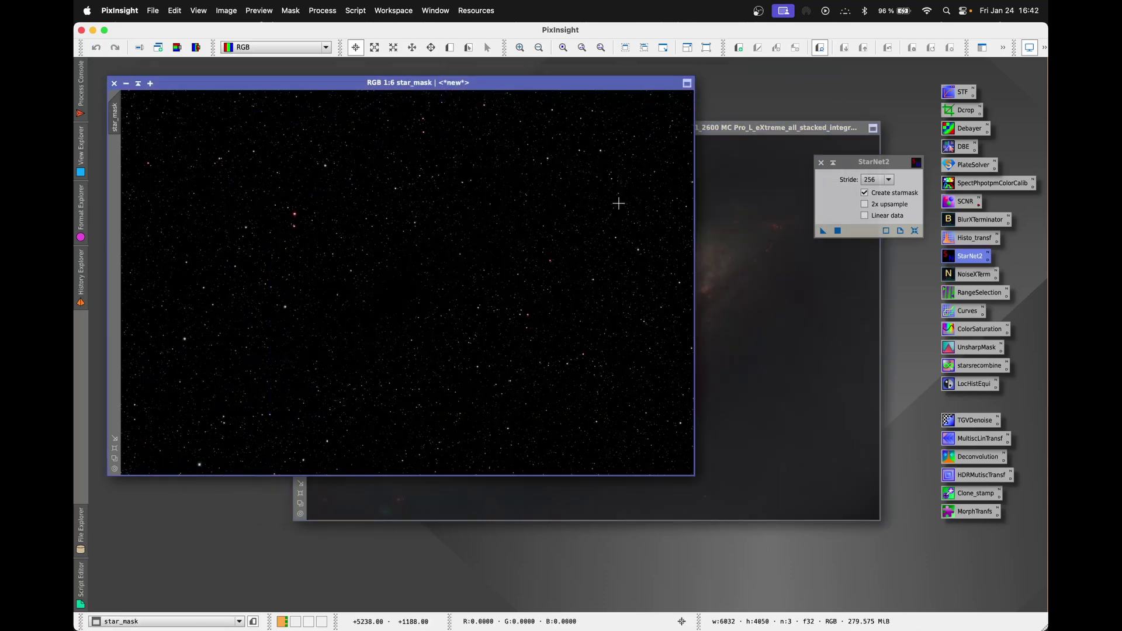
left_click(724, 128)
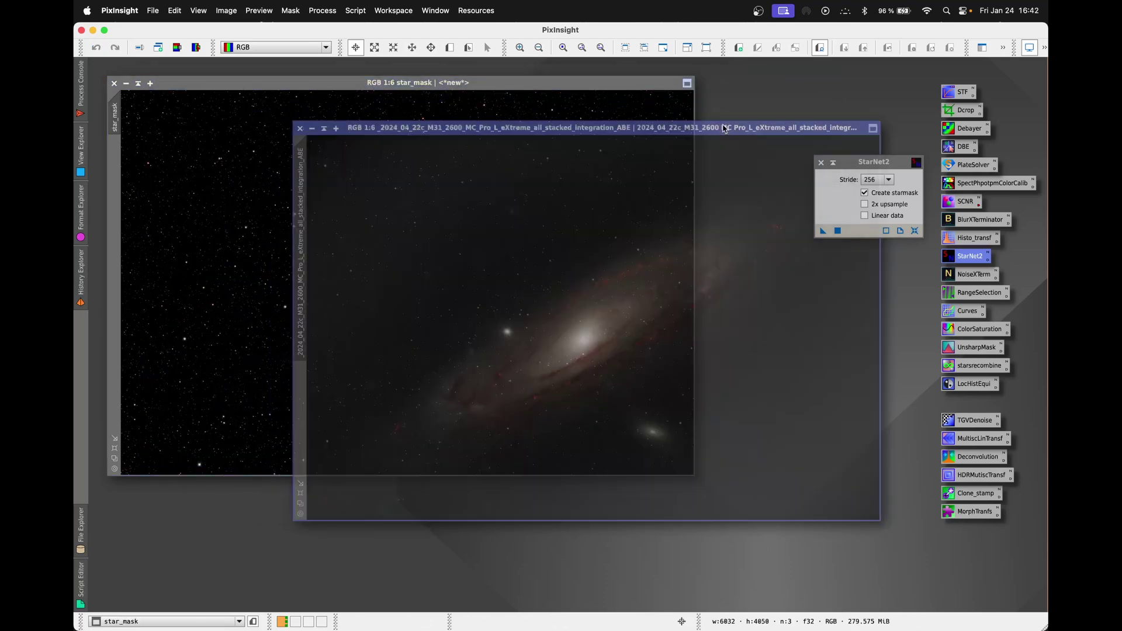
left_click_drag(724, 128, 814, 82)
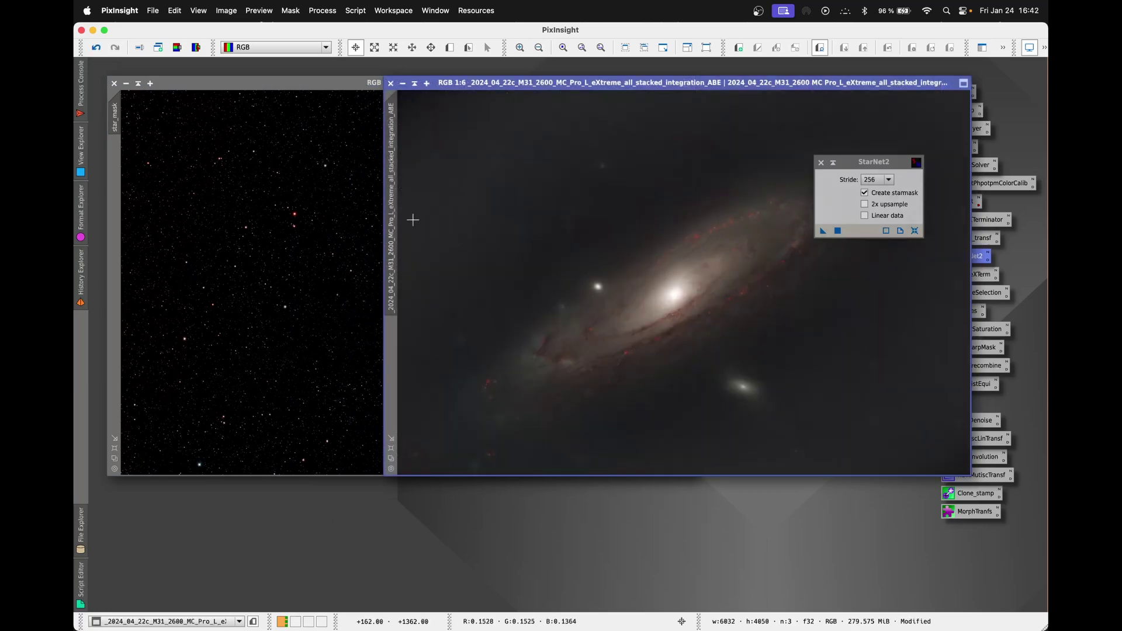
right_click(296, 281)
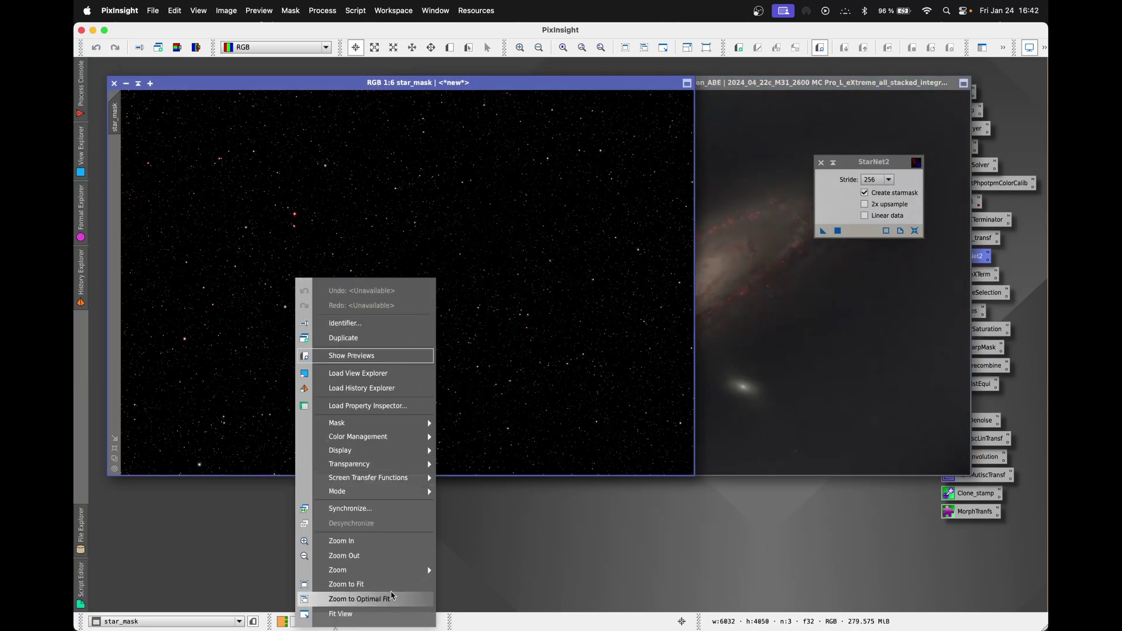